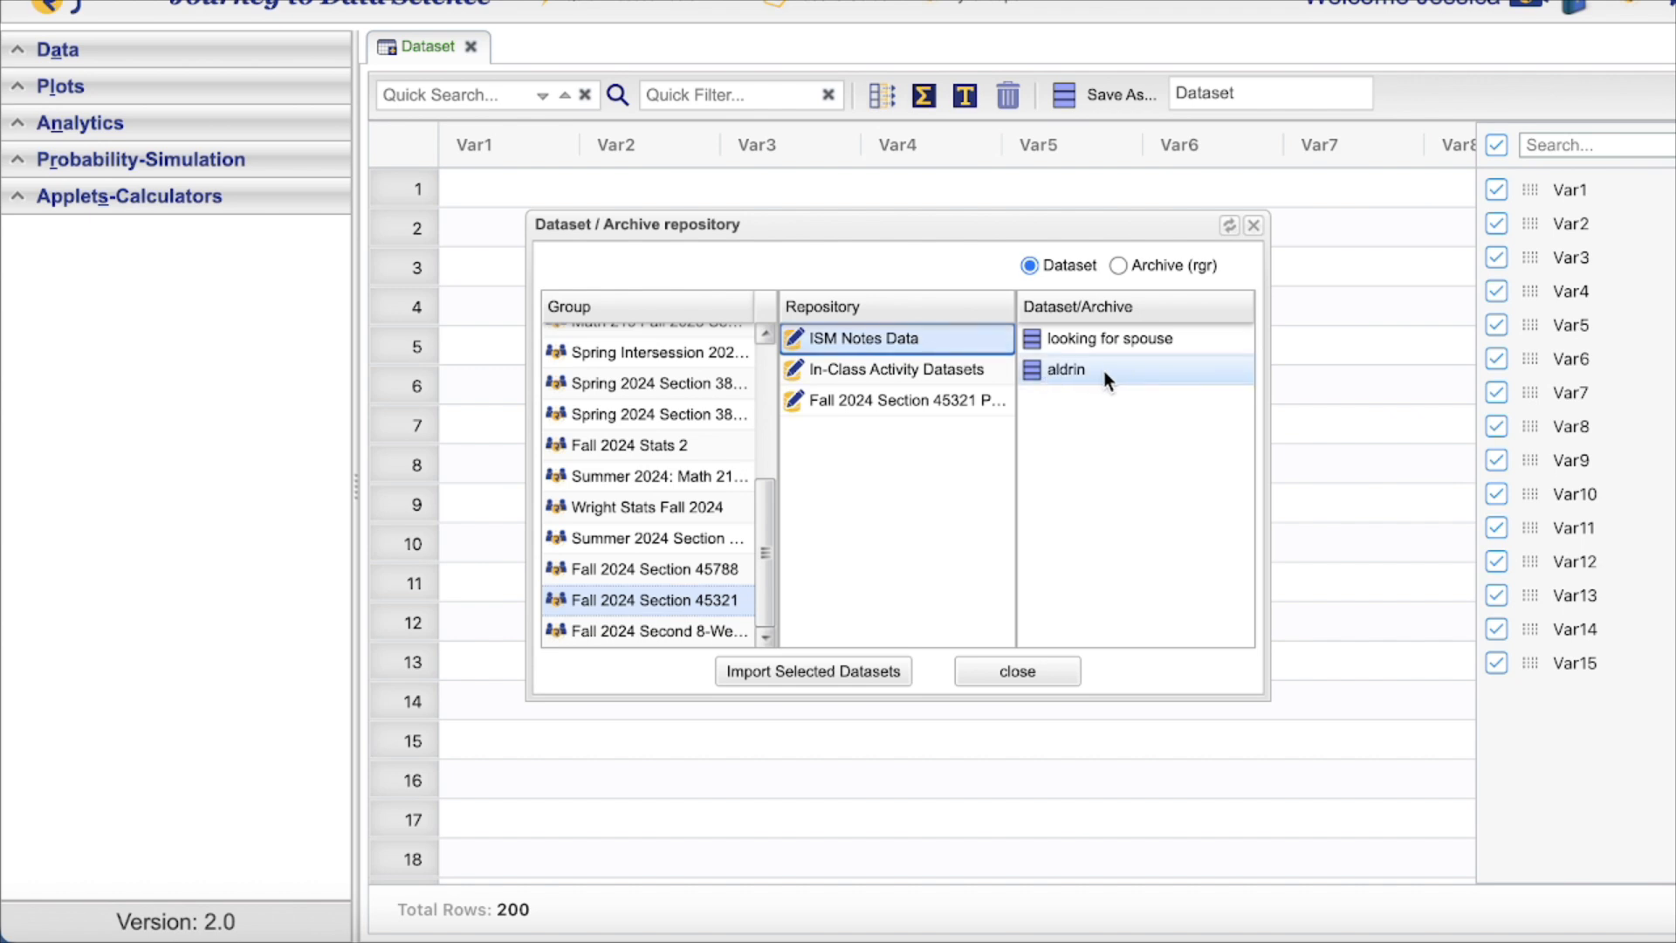
Close the Dataset / Archive repository dialog to return to the empty data grid
{"action": "left_click", "coordinate": [1015, 673]}
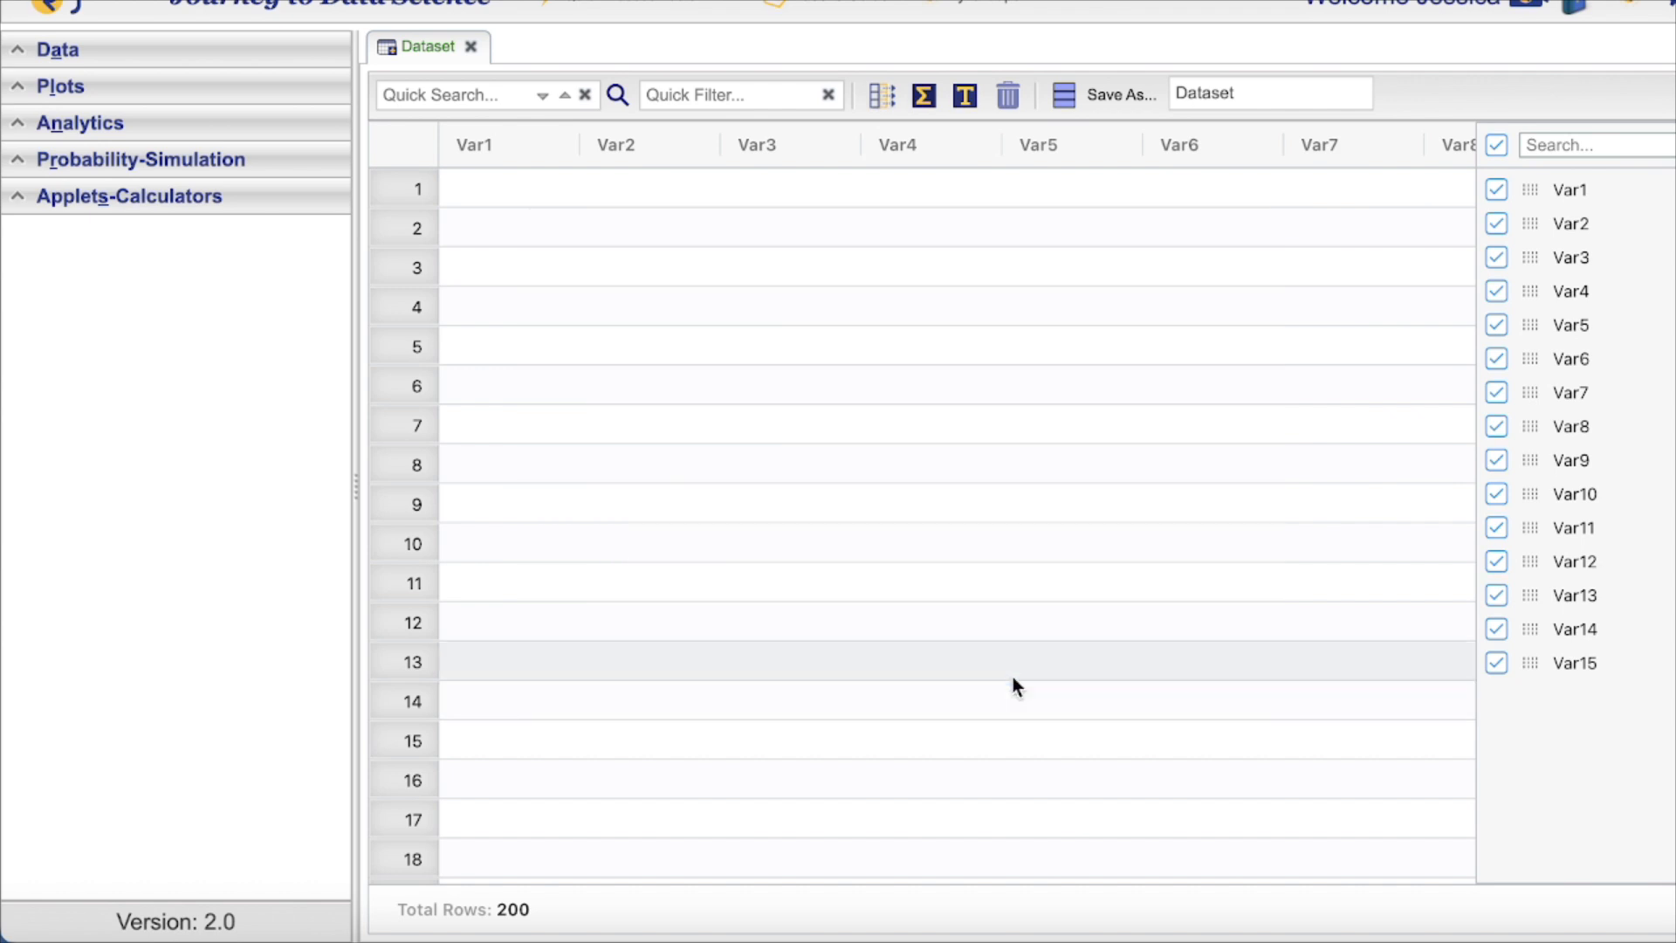
Start a new ANOVA analysis on the aldrin dataset
{"action": "left_click", "coordinate": [75, 126]}
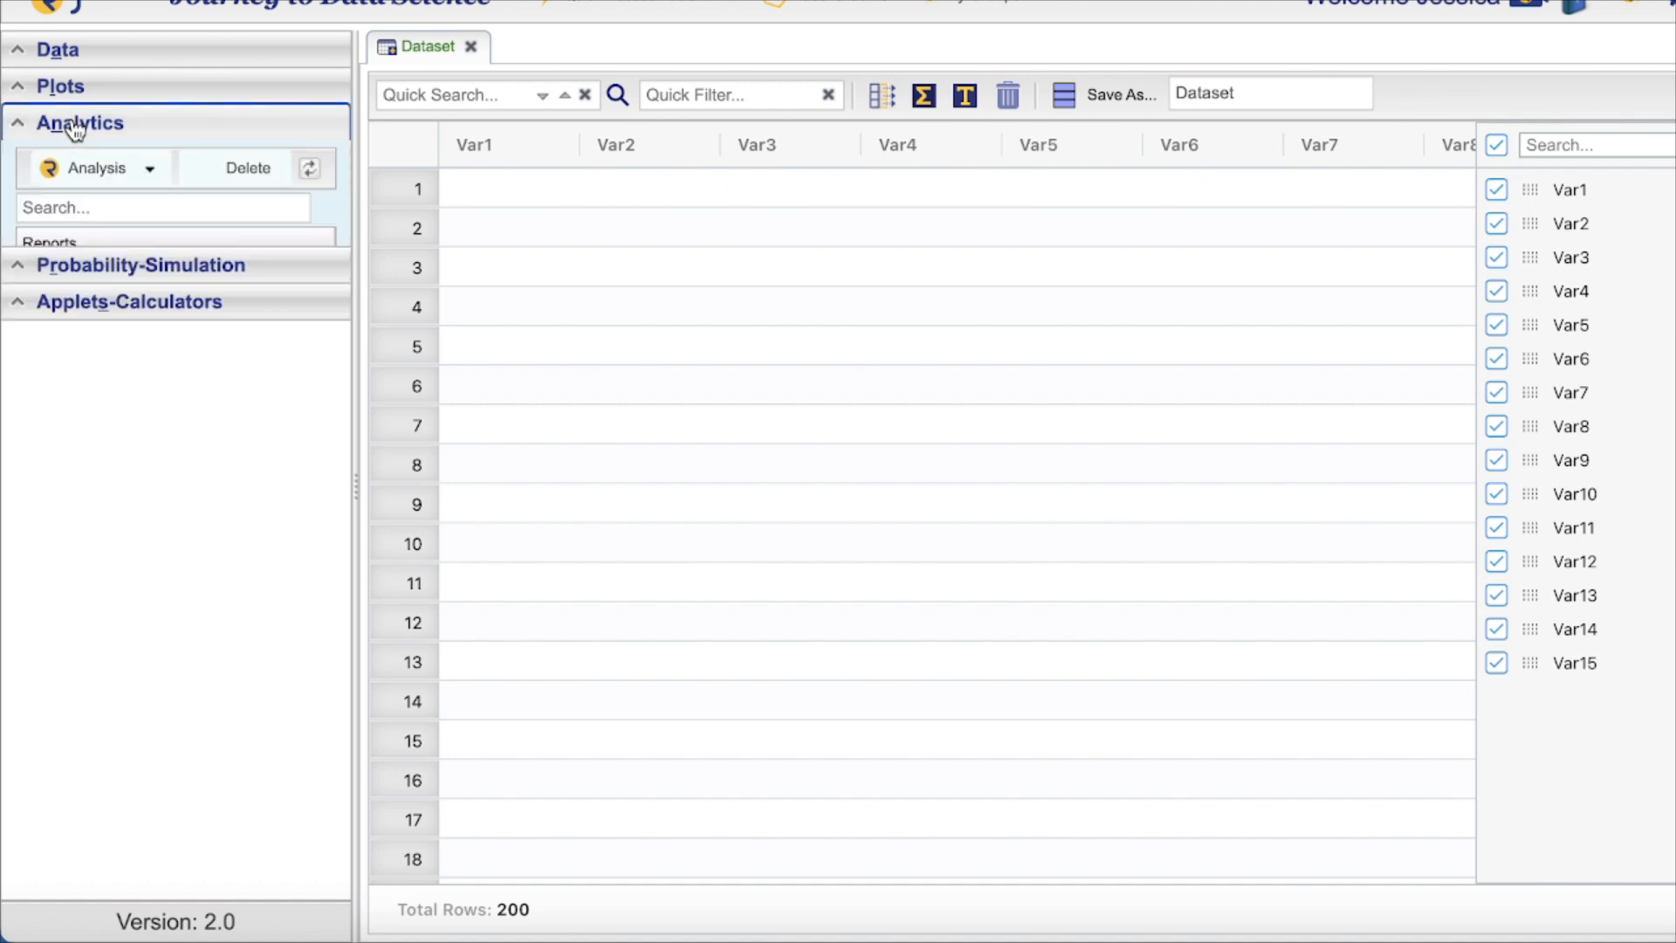
{"action": "left_click", "coordinate": [79, 172]}
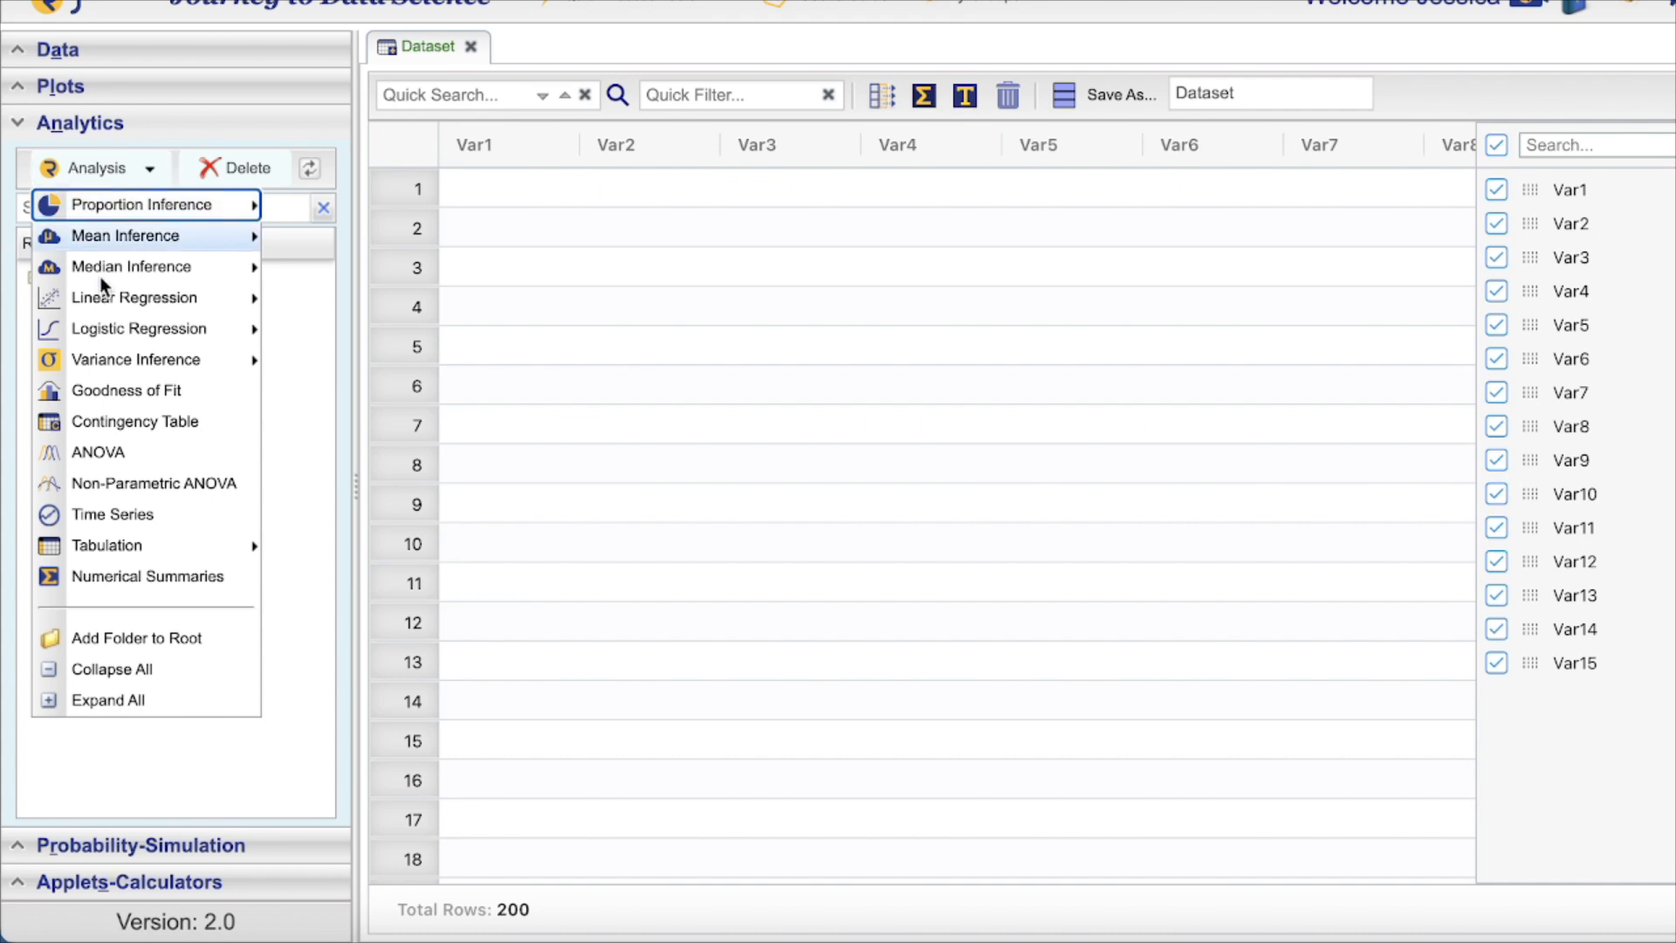
{"action": "left_click", "coordinate": [81, 449]}
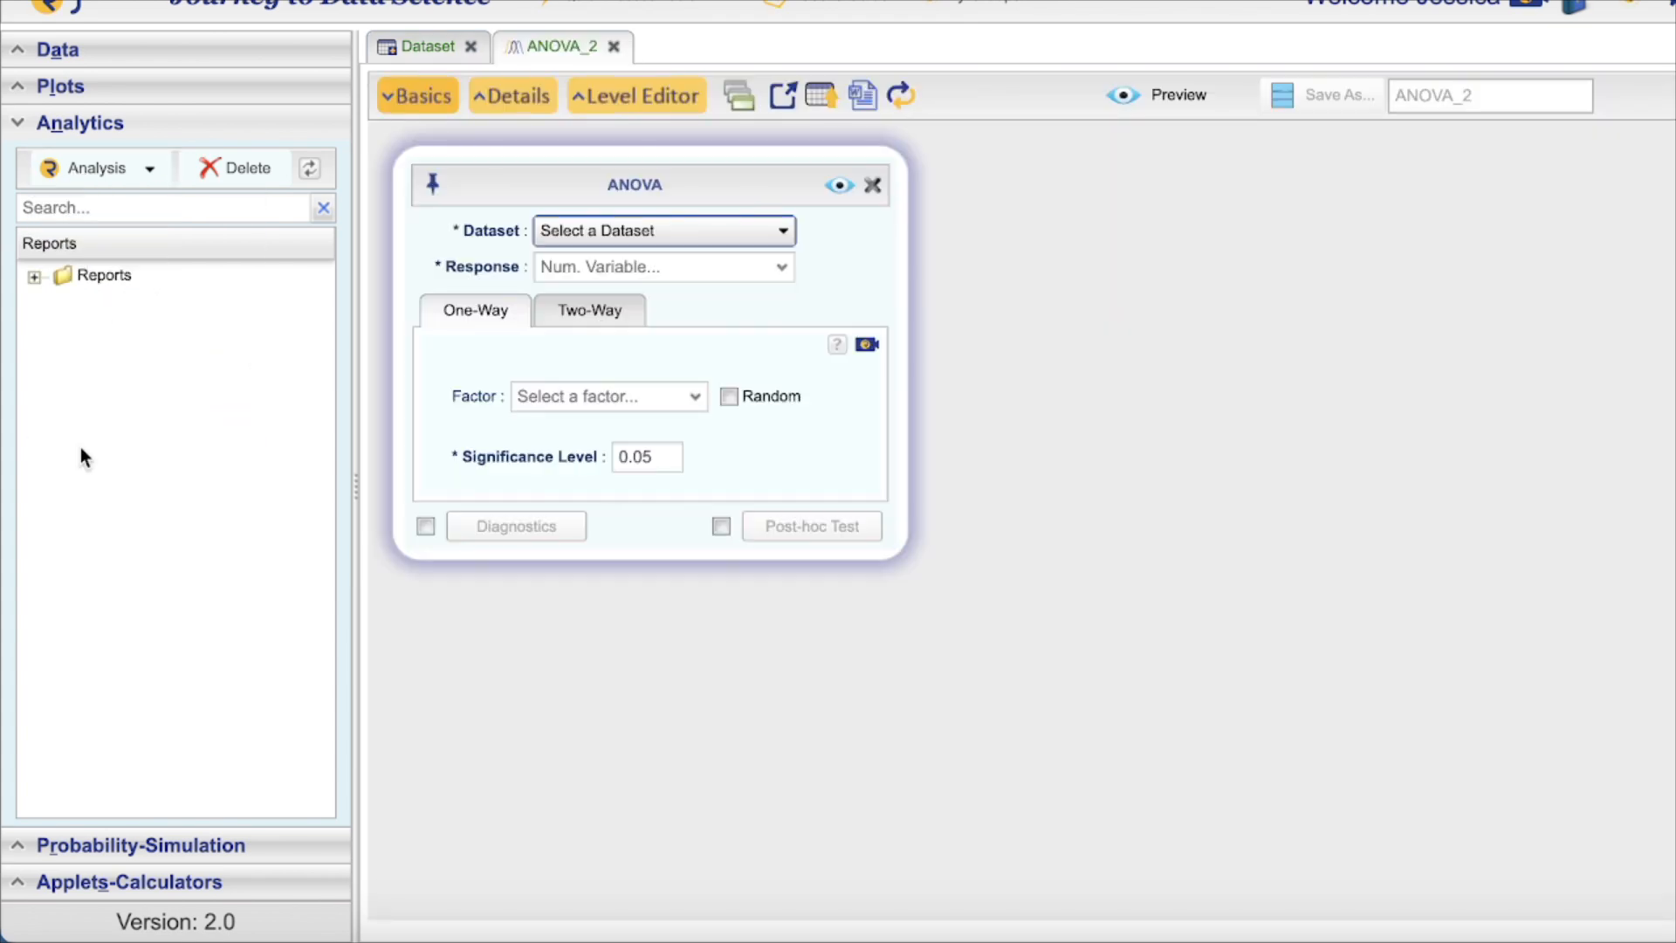
{"action": "left_click", "coordinate": [579, 231]}
{"action": "left_click", "coordinate": [591, 461]}
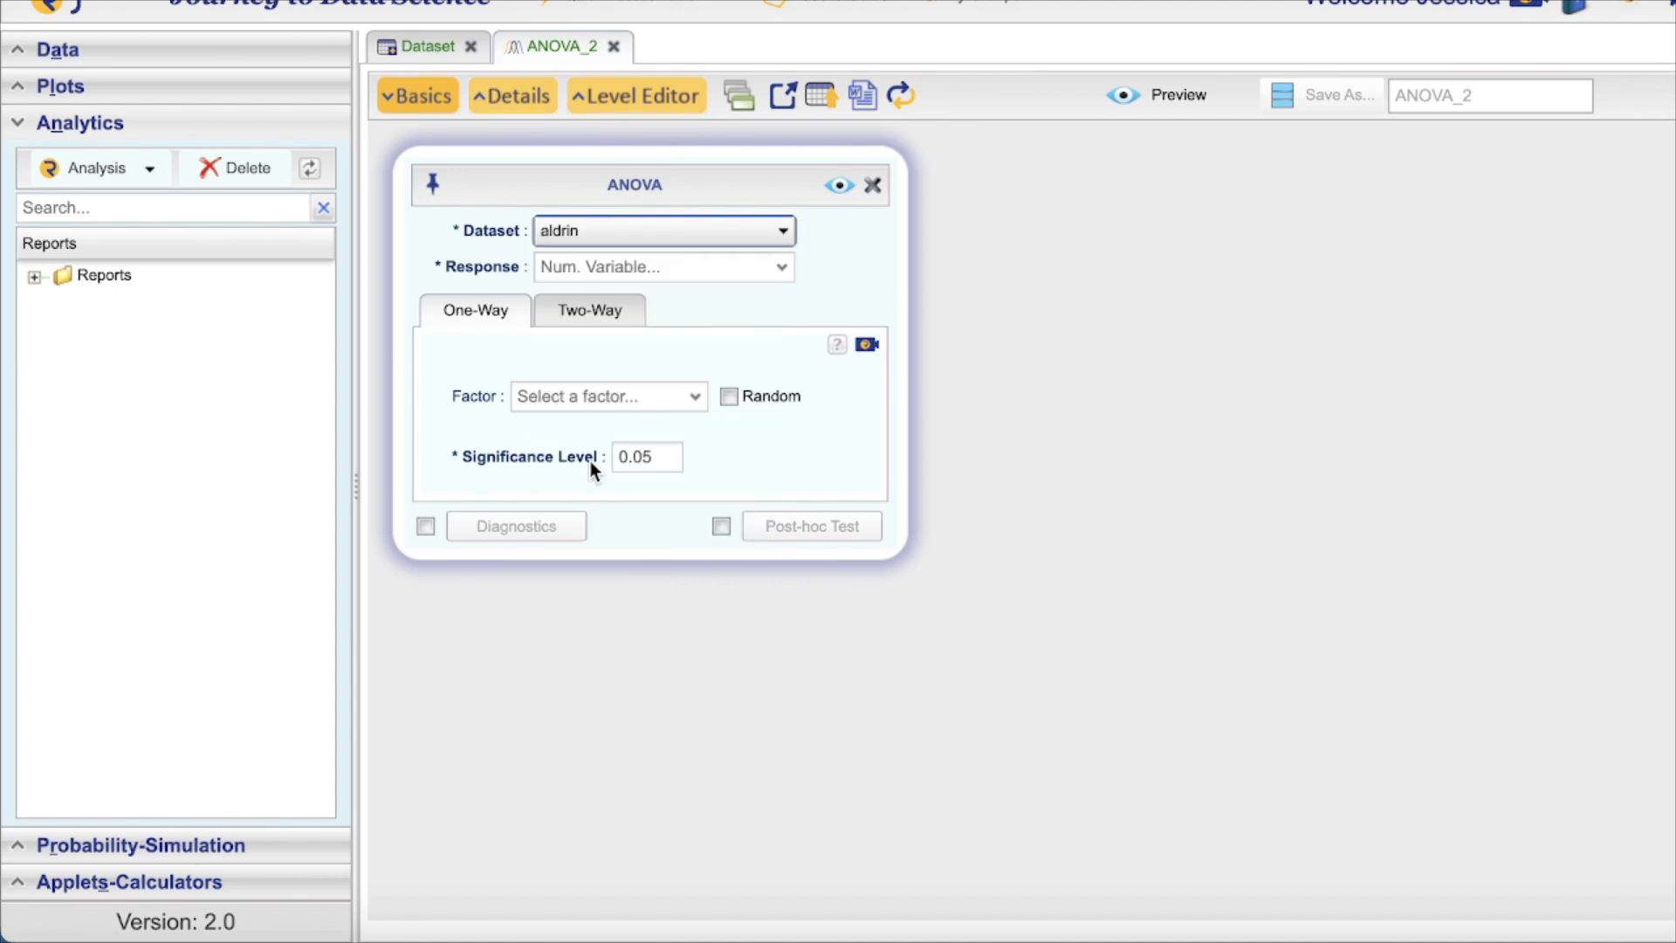
Set aldrin as the response and depth as the factor, with Diagnostics and Post-hoc Test enabled
{"action": "left_click", "coordinate": [788, 281]}
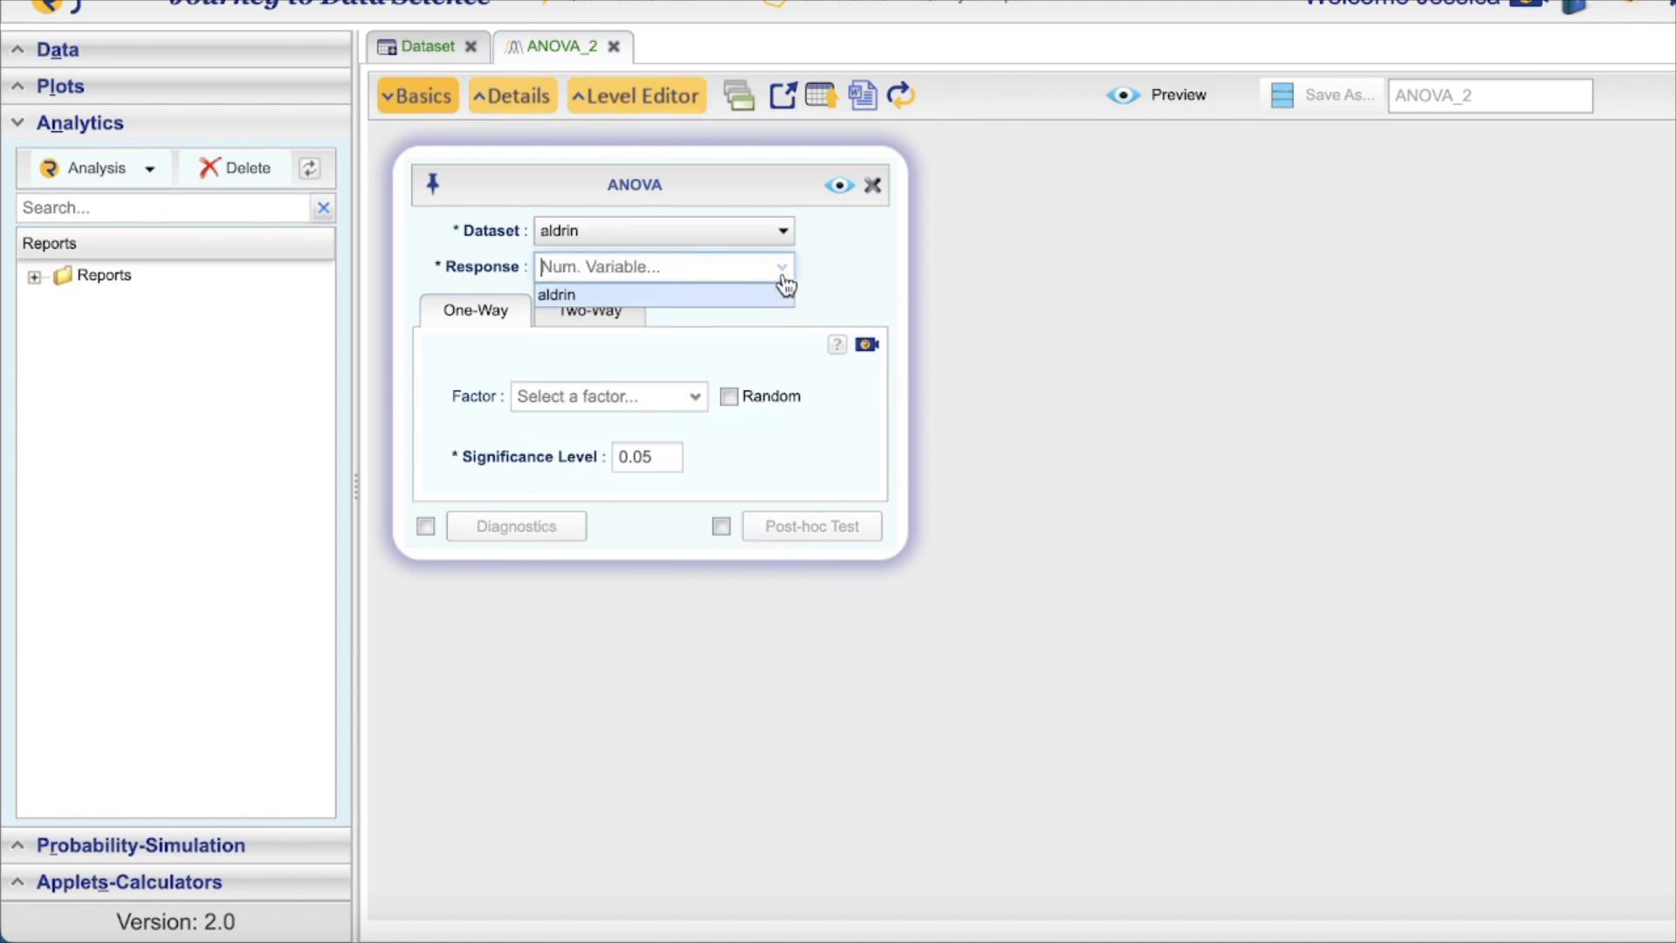
{"action": "left_click", "coordinate": [682, 288]}
{"action": "left_click", "coordinate": [681, 393]}
{"action": "left_click", "coordinate": [673, 418]}
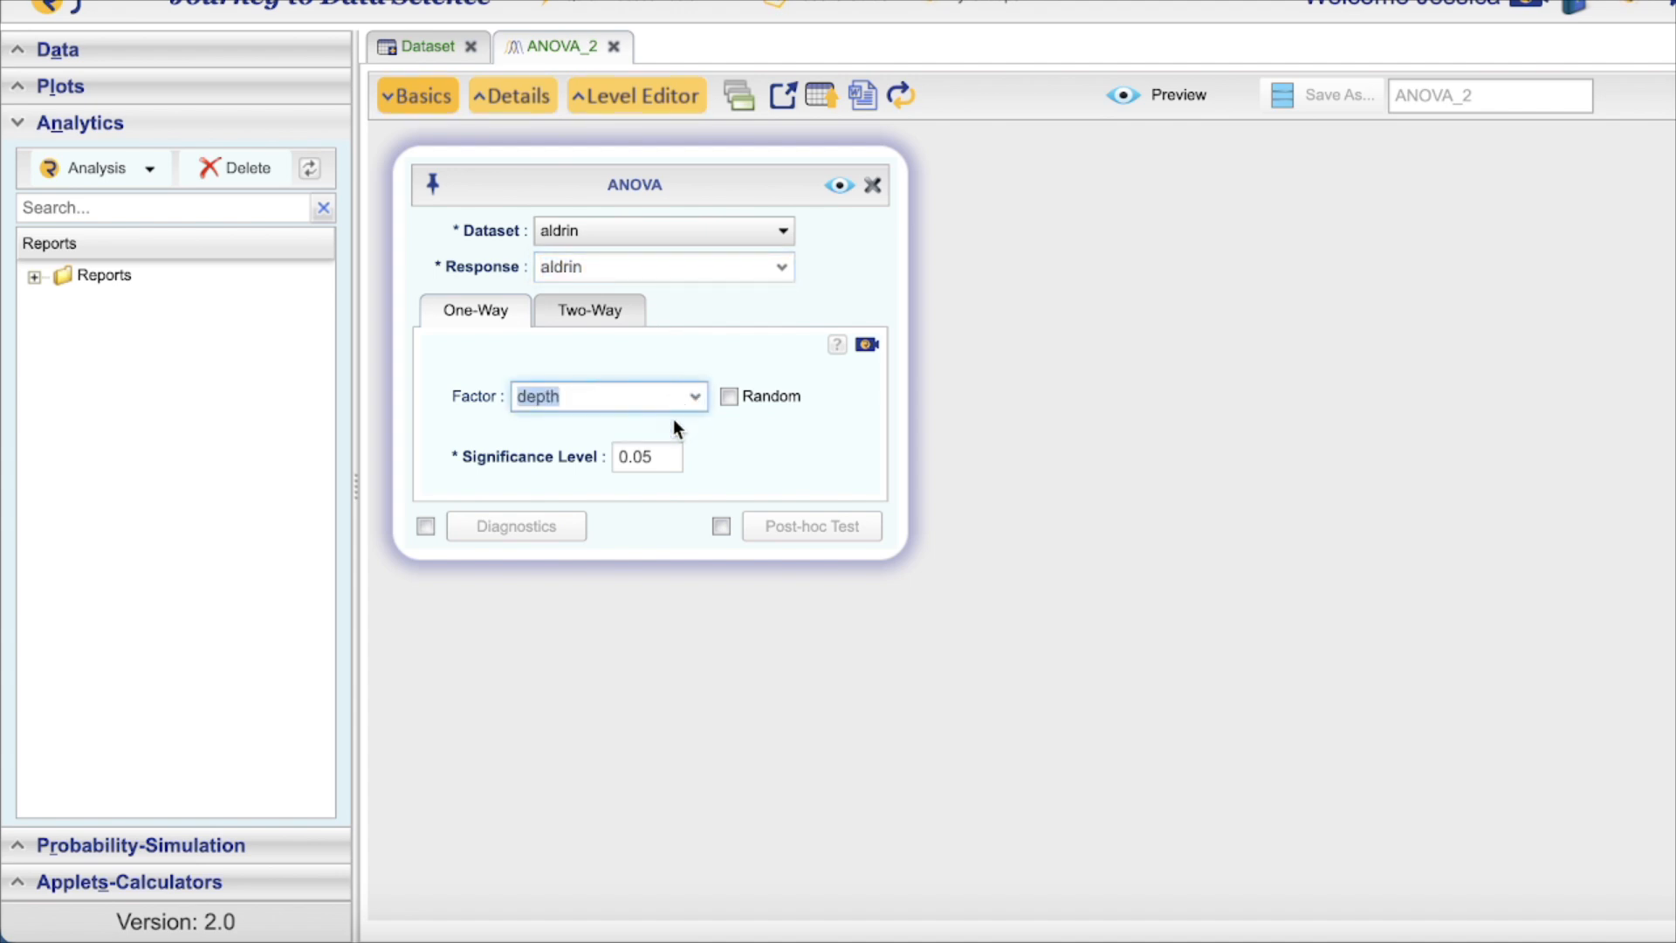
{"action": "left_click", "coordinate": [425, 526]}
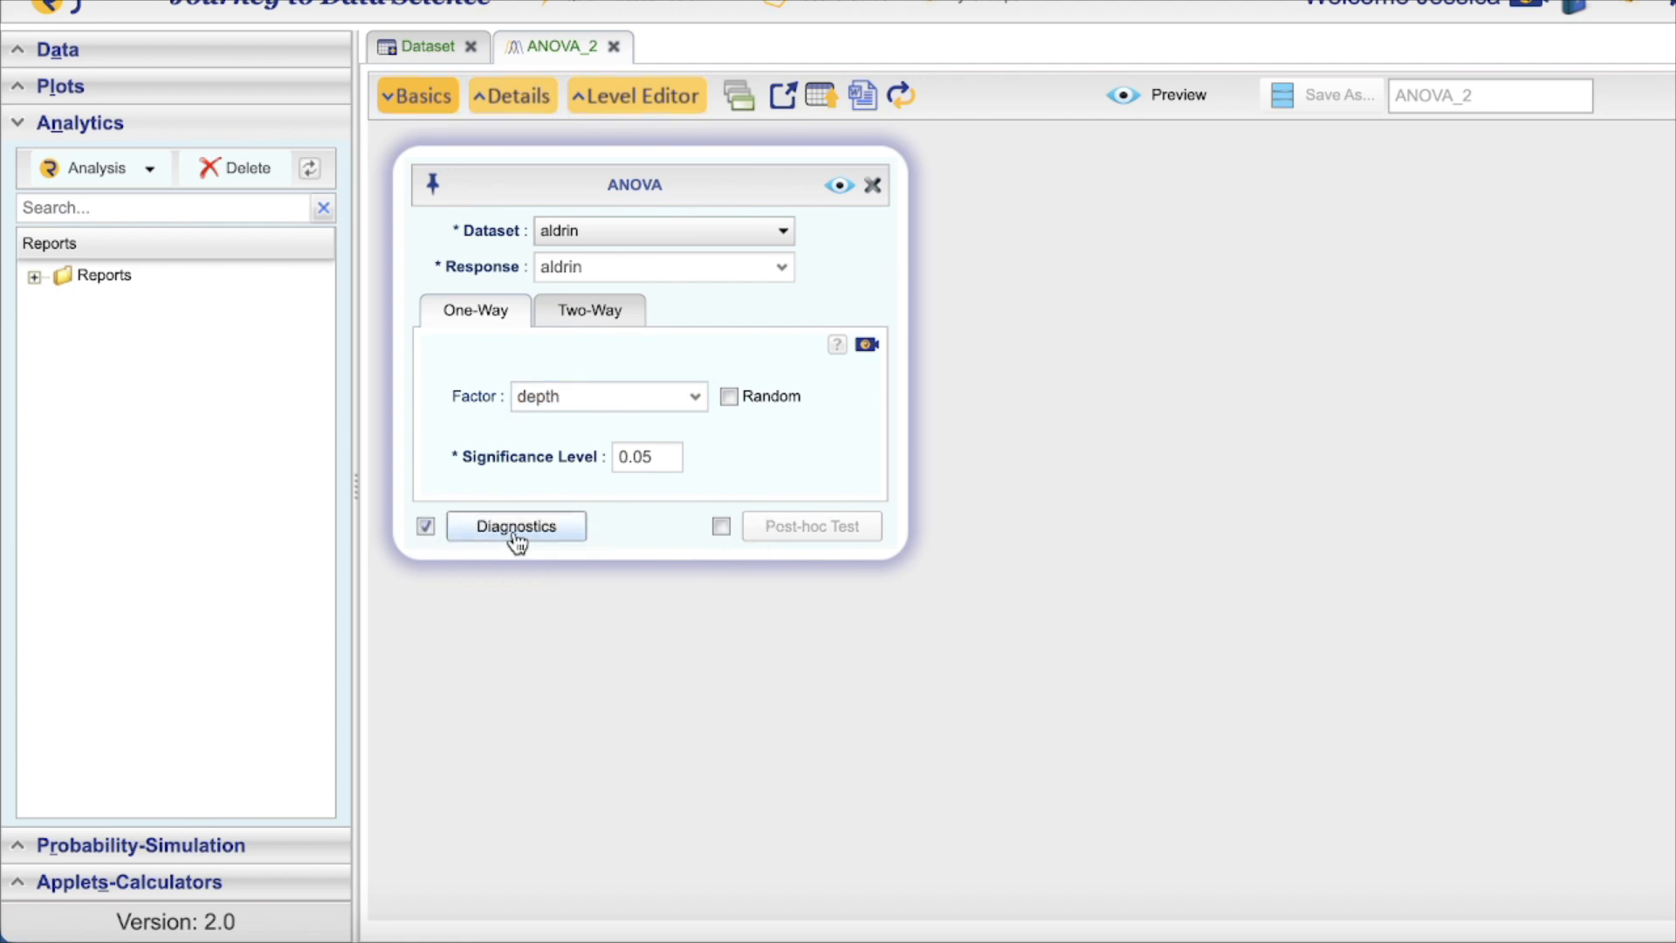
{"action": "left_click", "coordinate": [722, 526]}
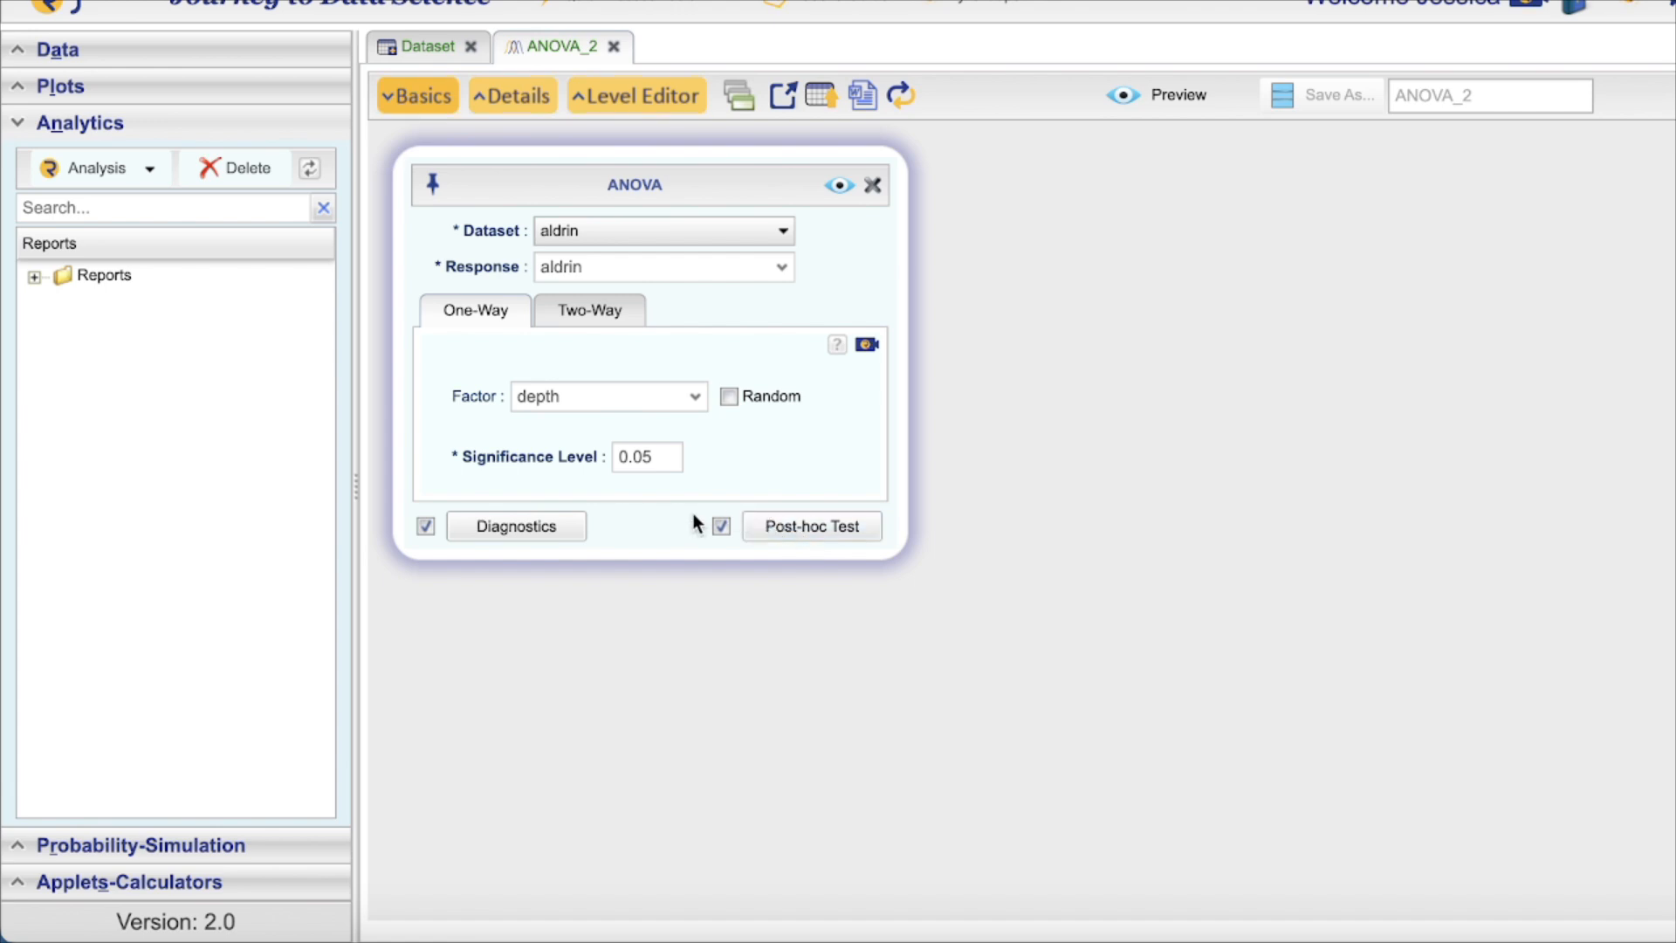
Select boxplot, residual vs. fit, QQ-plot and Levene's diagnostics, plus Tukey's HSD and pairwise Student t
{"action": "left_click", "coordinate": [554, 526]}
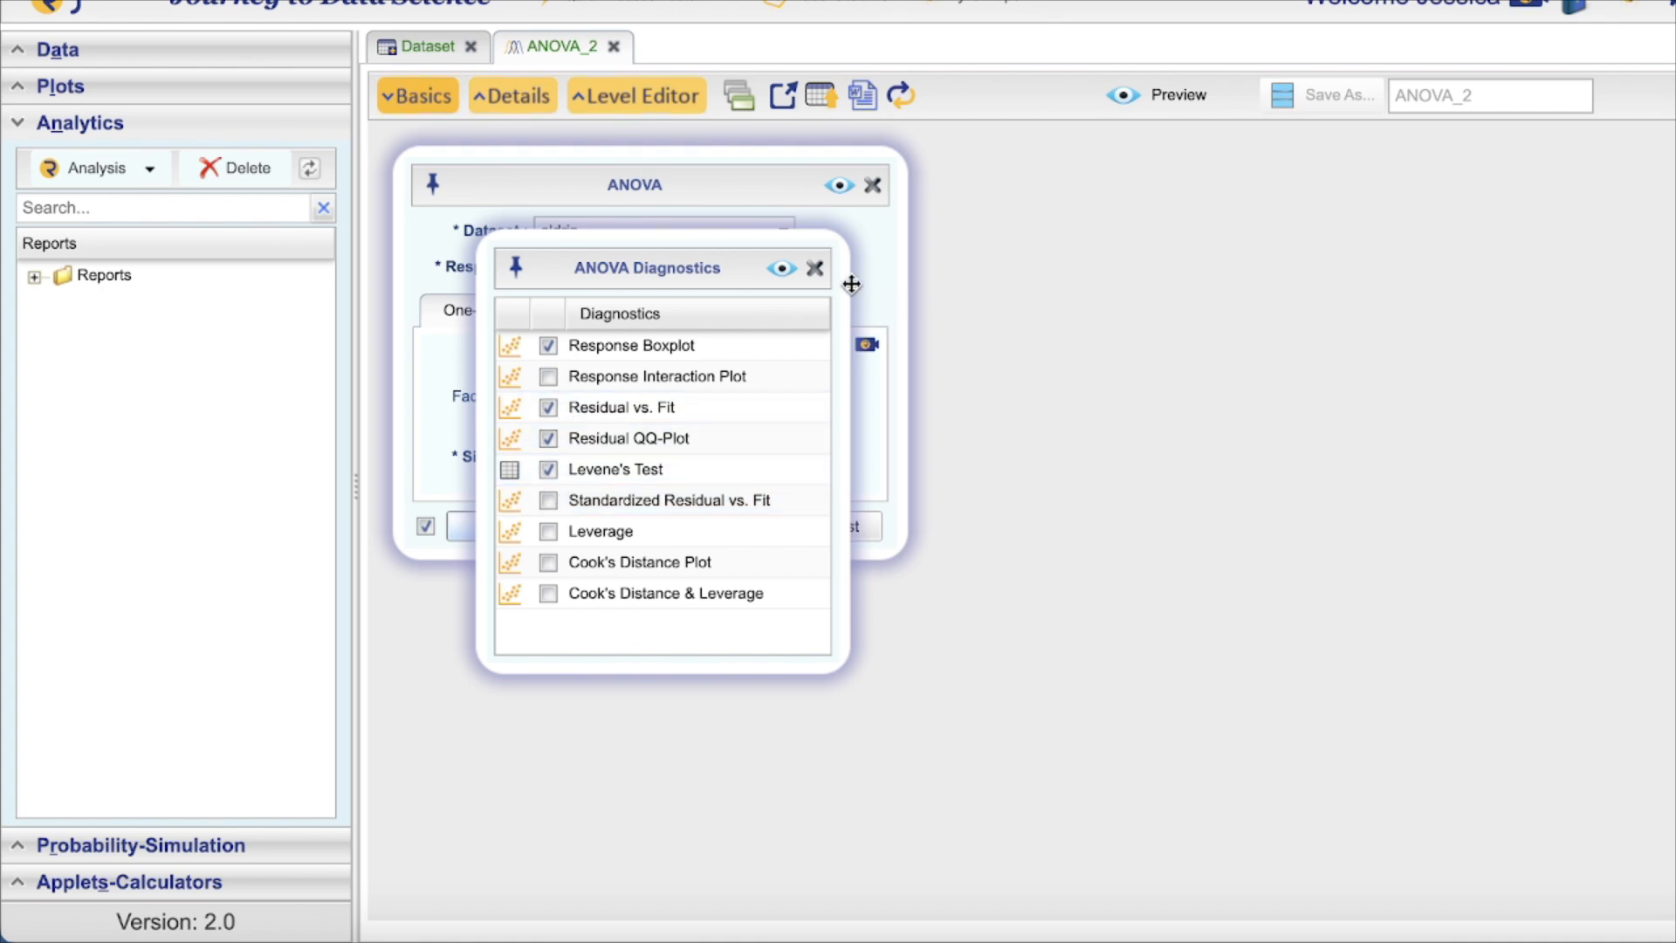
{"action": "left_click", "coordinate": [815, 270]}
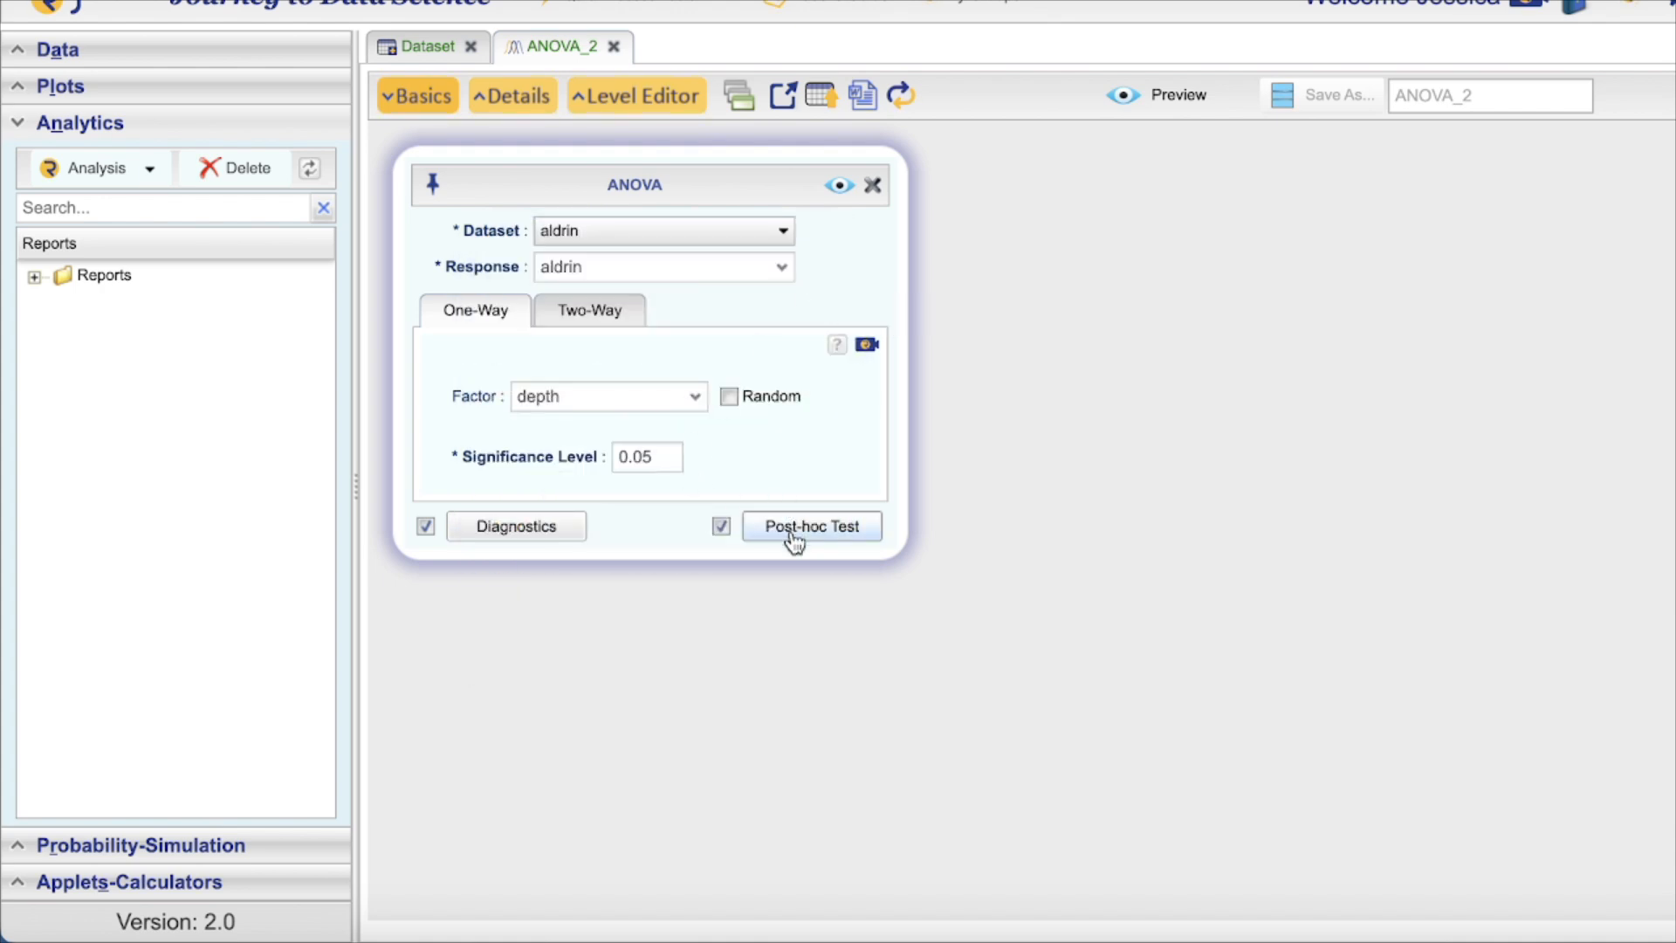
{"action": "left_click", "coordinate": [792, 531]}
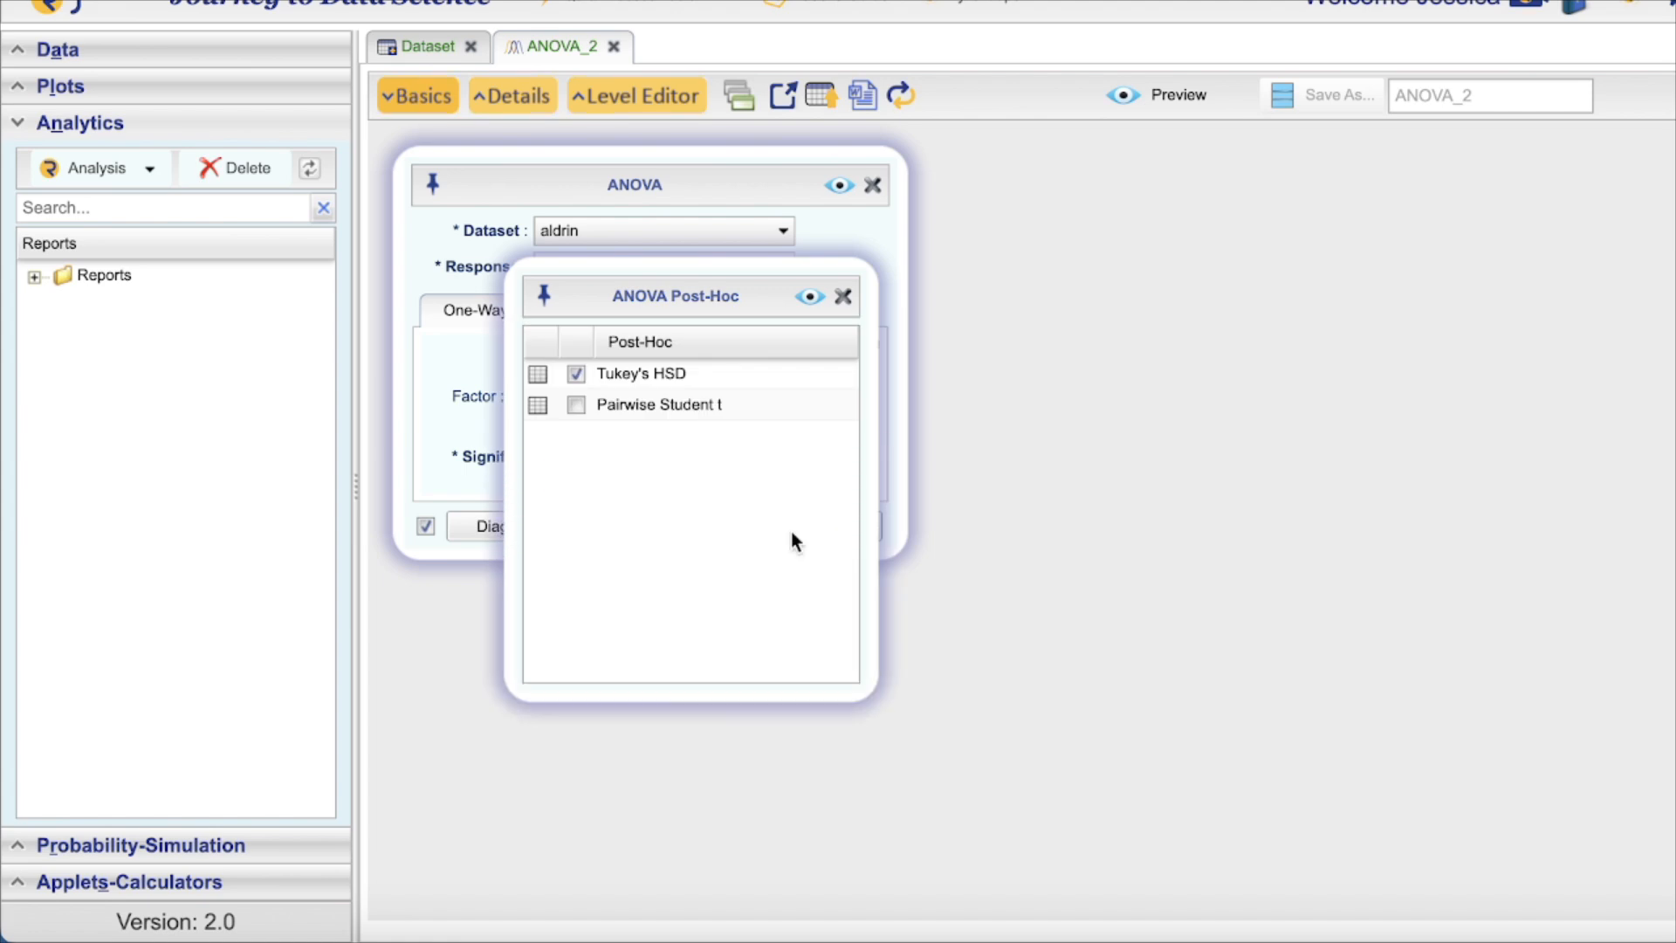
{"action": "left_click", "coordinate": [575, 406]}
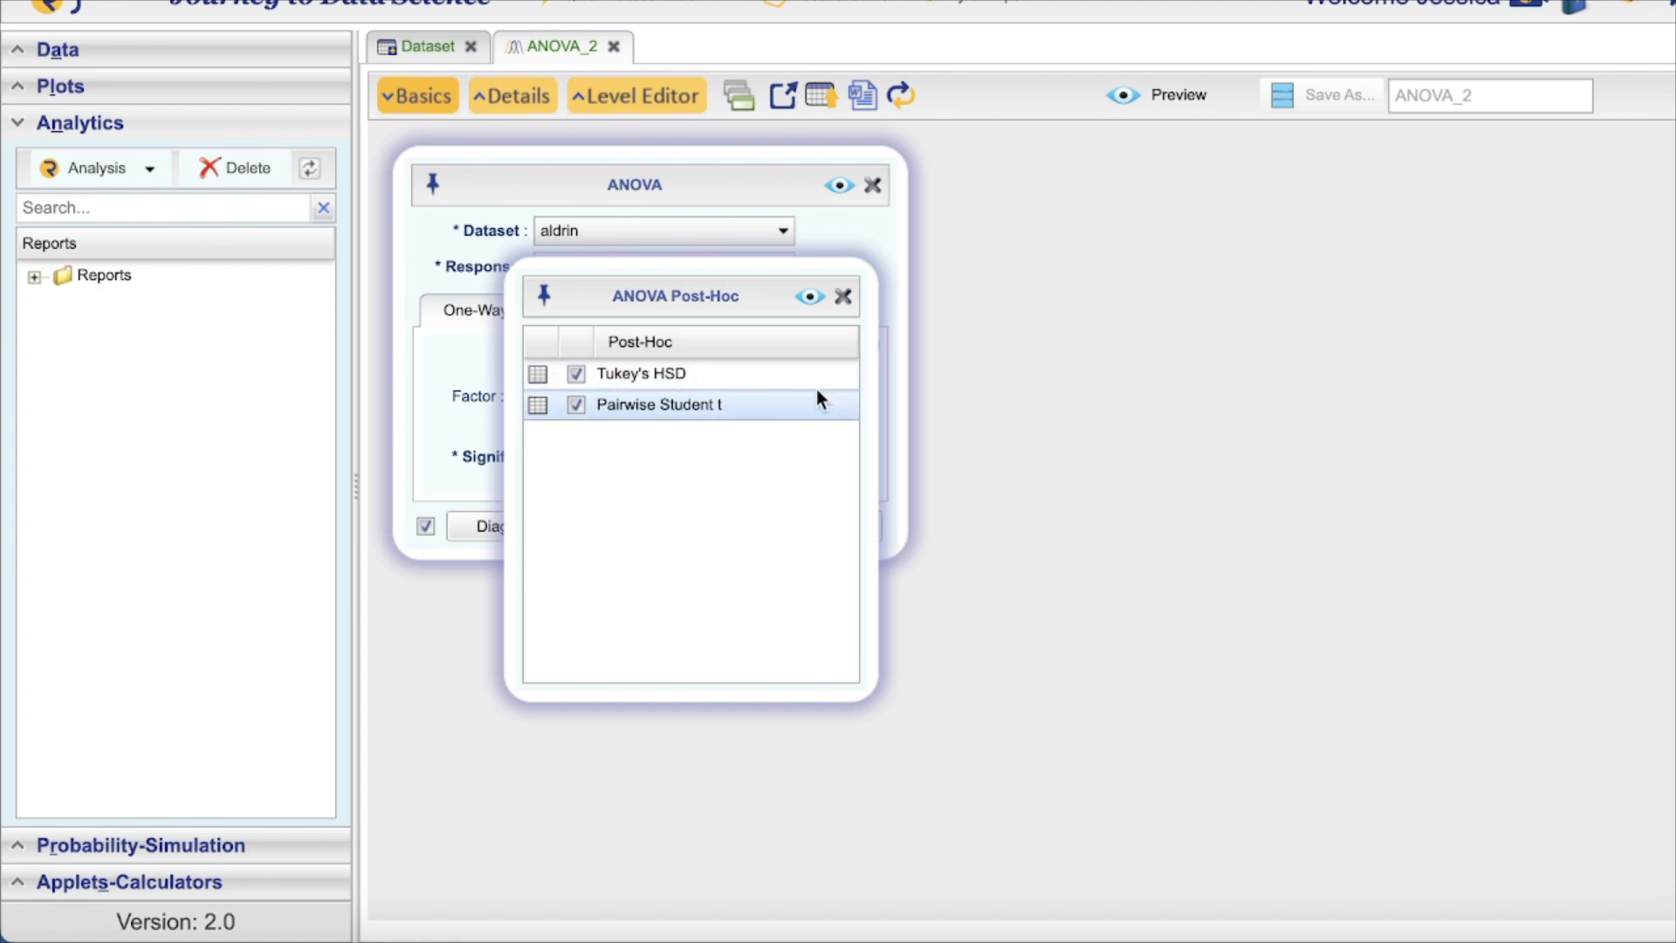
{"action": "left_click", "coordinate": [843, 296]}
{"action": "scroll", "coordinate": [846, 184], "scroll_direction": "down", "scroll_amount": 1}
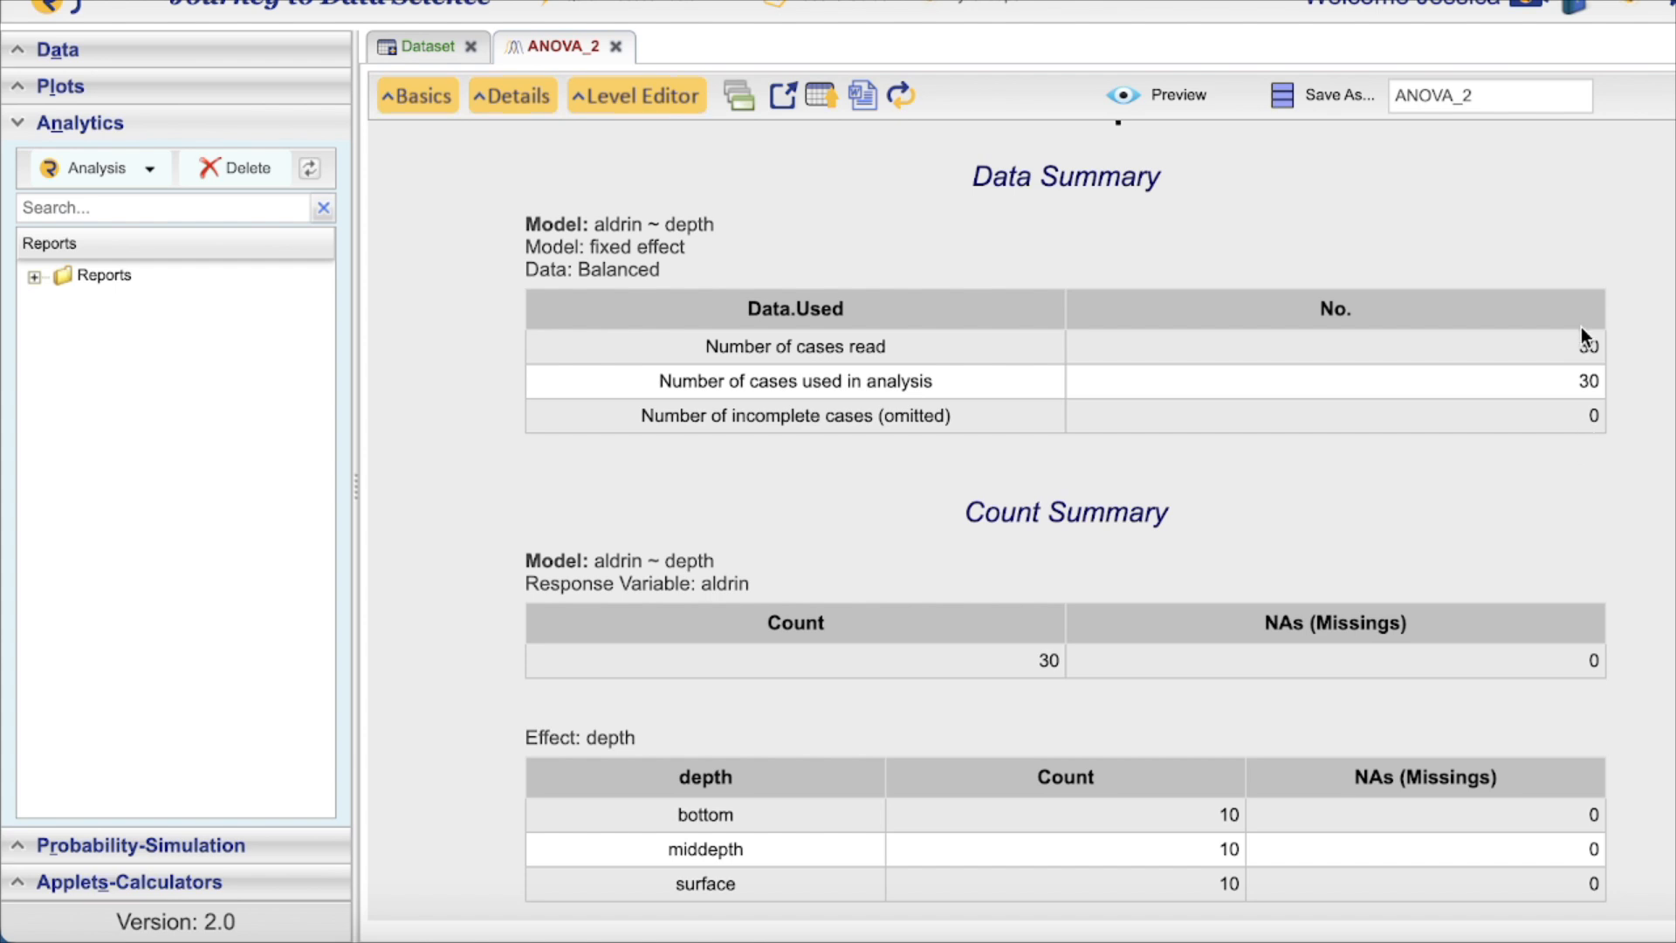
{"action": "scroll", "coordinate": [1134, 443], "scroll_direction": "up", "scroll_amount": 1}
{"action": "scroll", "coordinate": [1133, 443], "scroll_direction": "down", "scroll_amount": 5}
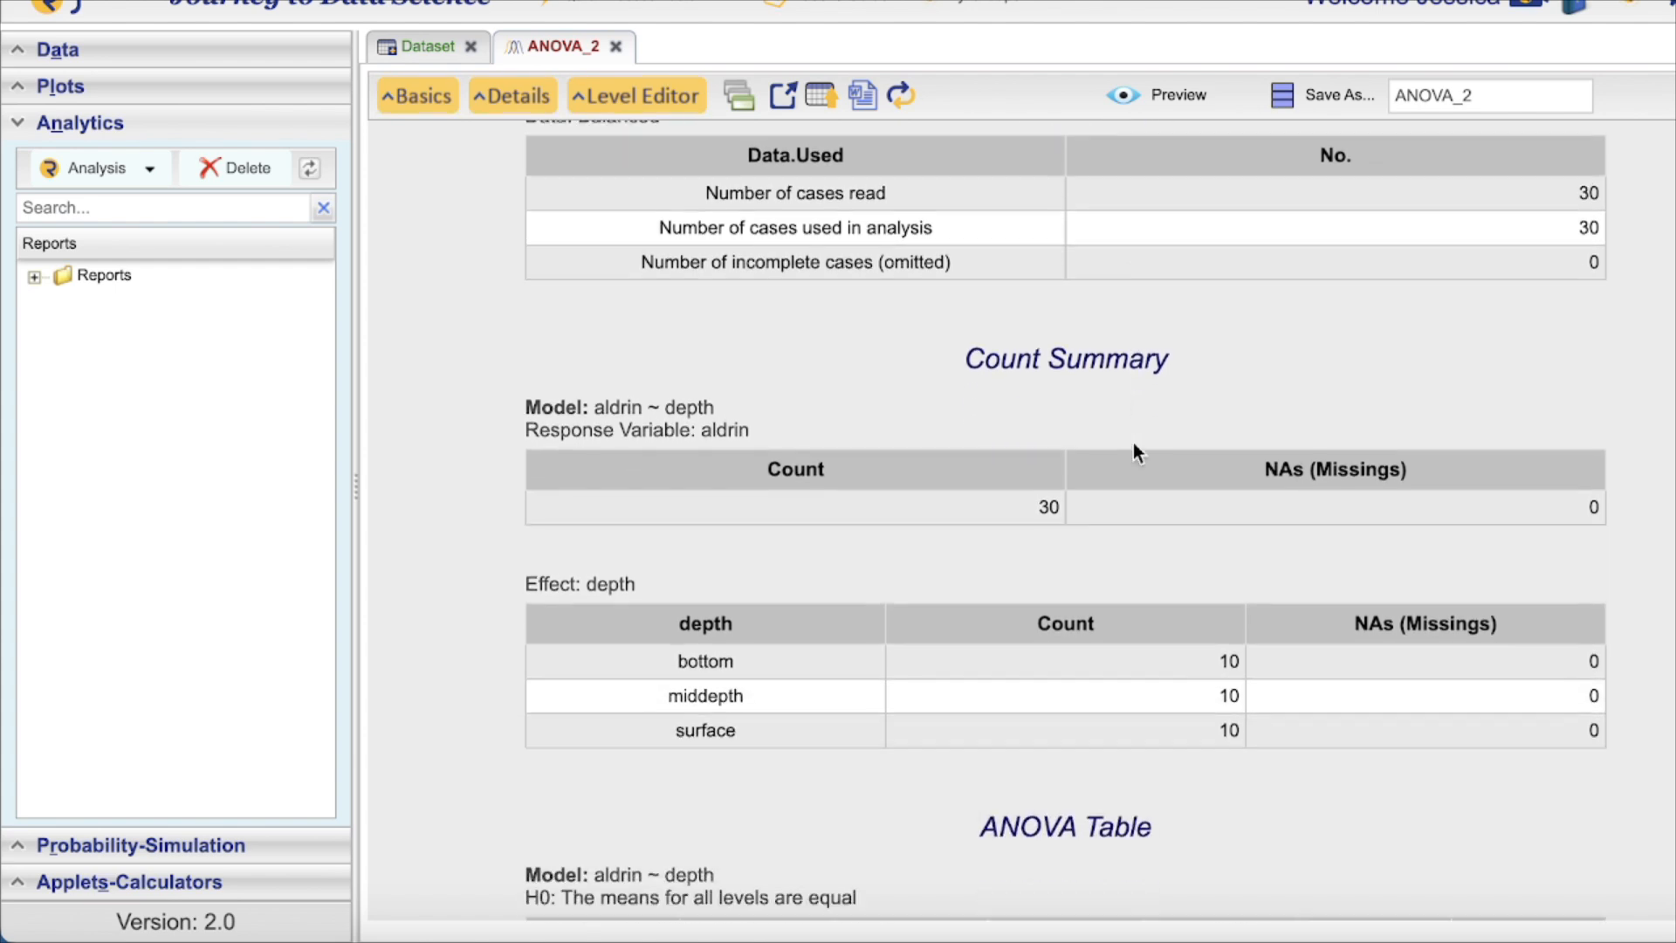
{"action": "scroll", "coordinate": [1133, 442], "scroll_direction": "down", "scroll_amount": 1}
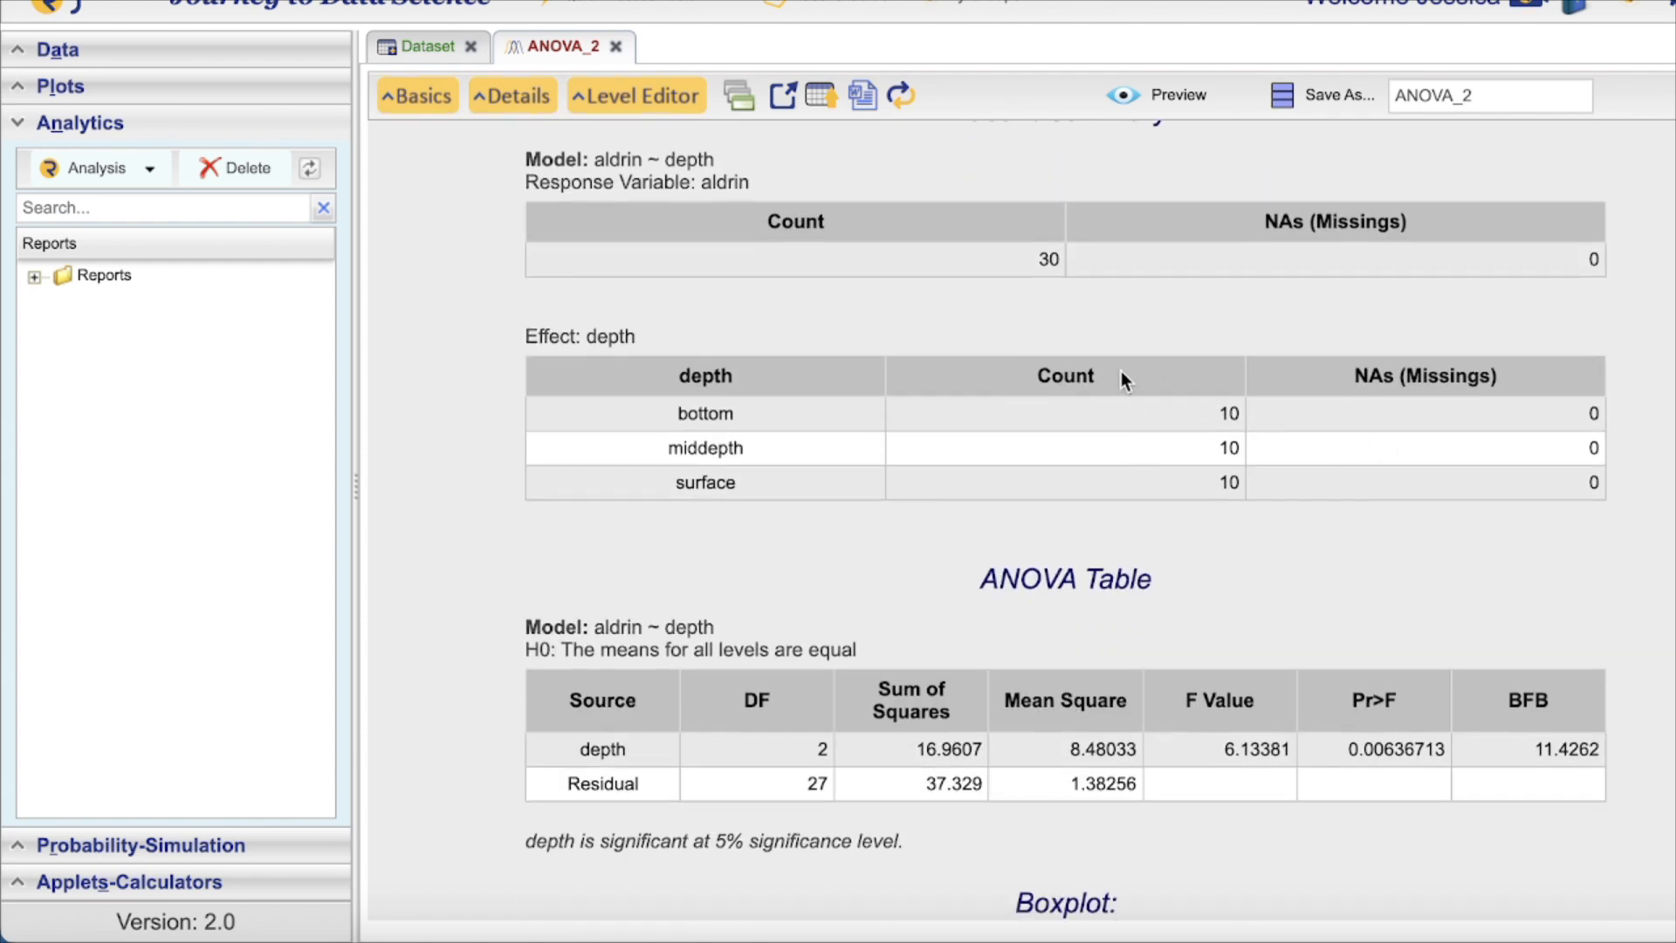
{"action": "scroll", "coordinate": [1399, 455], "scroll_direction": "down", "scroll_amount": 5}
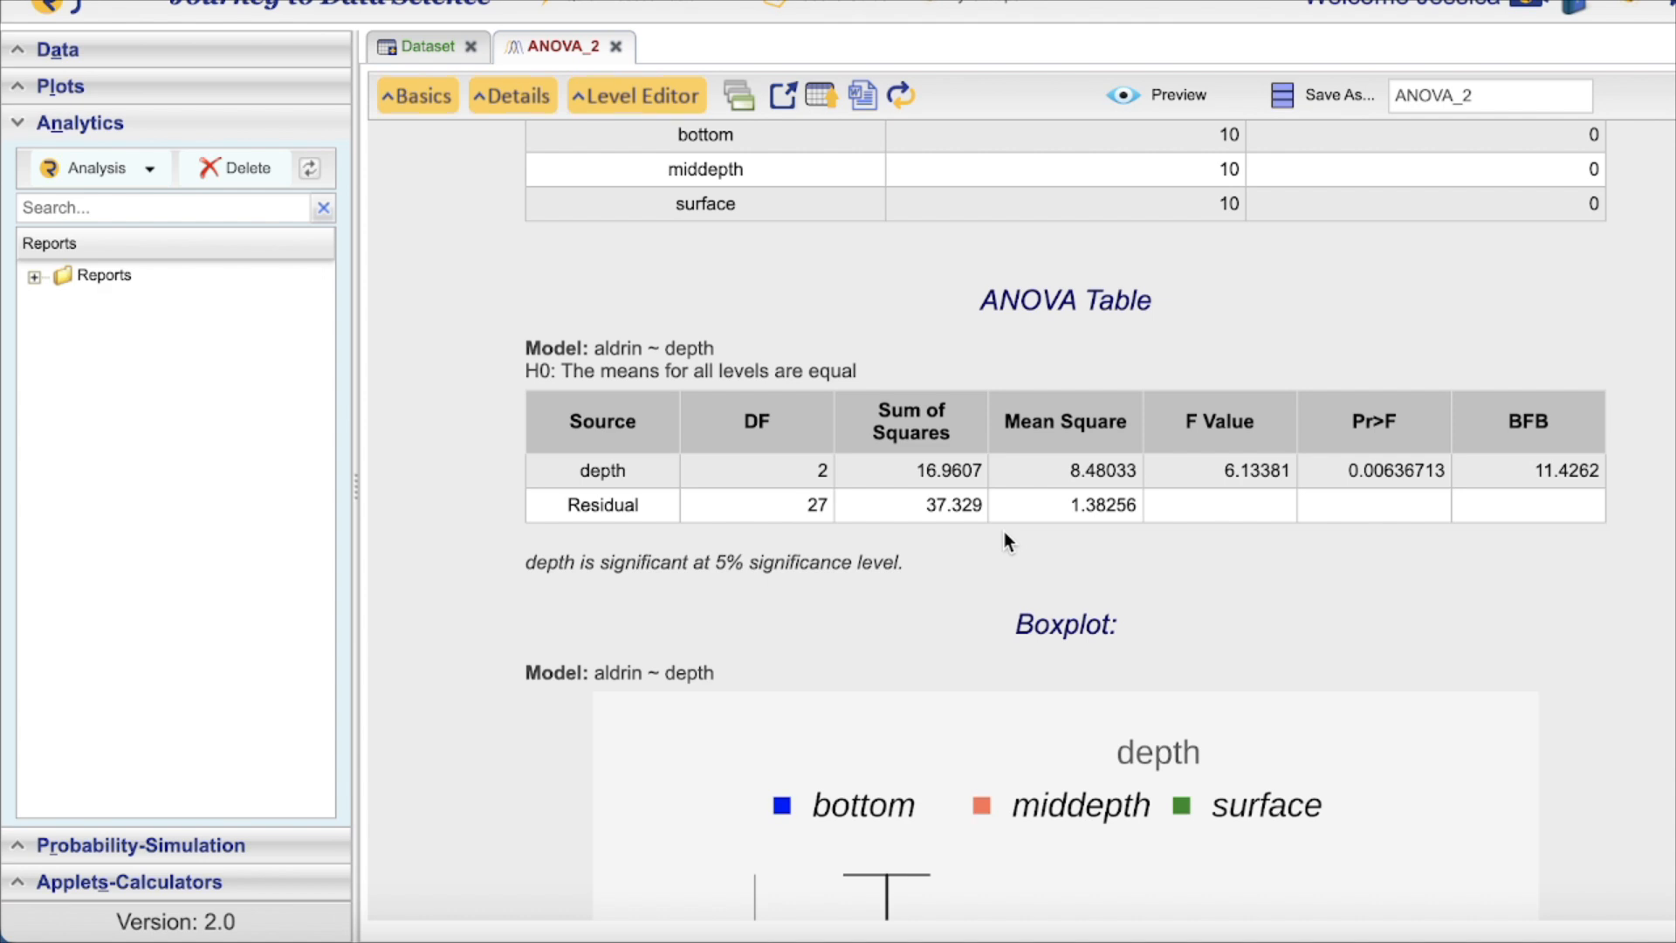
{"action": "scroll", "coordinate": [1004, 541], "scroll_direction": "down", "scroll_amount": 2}
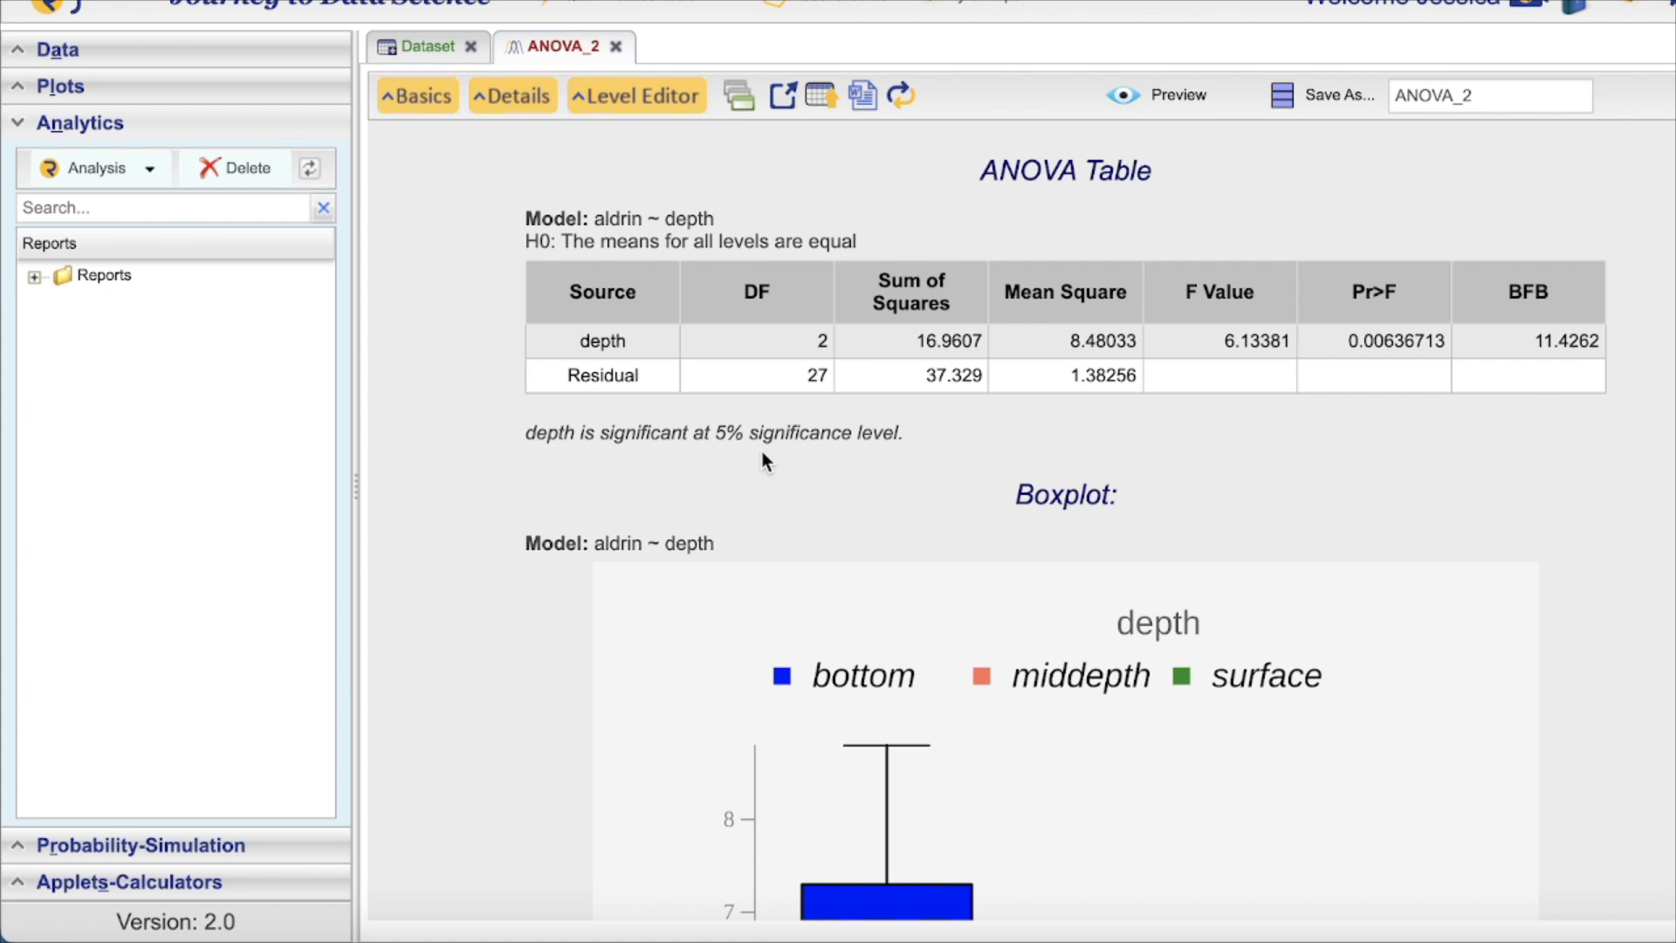
{"action": "scroll", "coordinate": [762, 460], "scroll_direction": "down", "scroll_amount": 2}
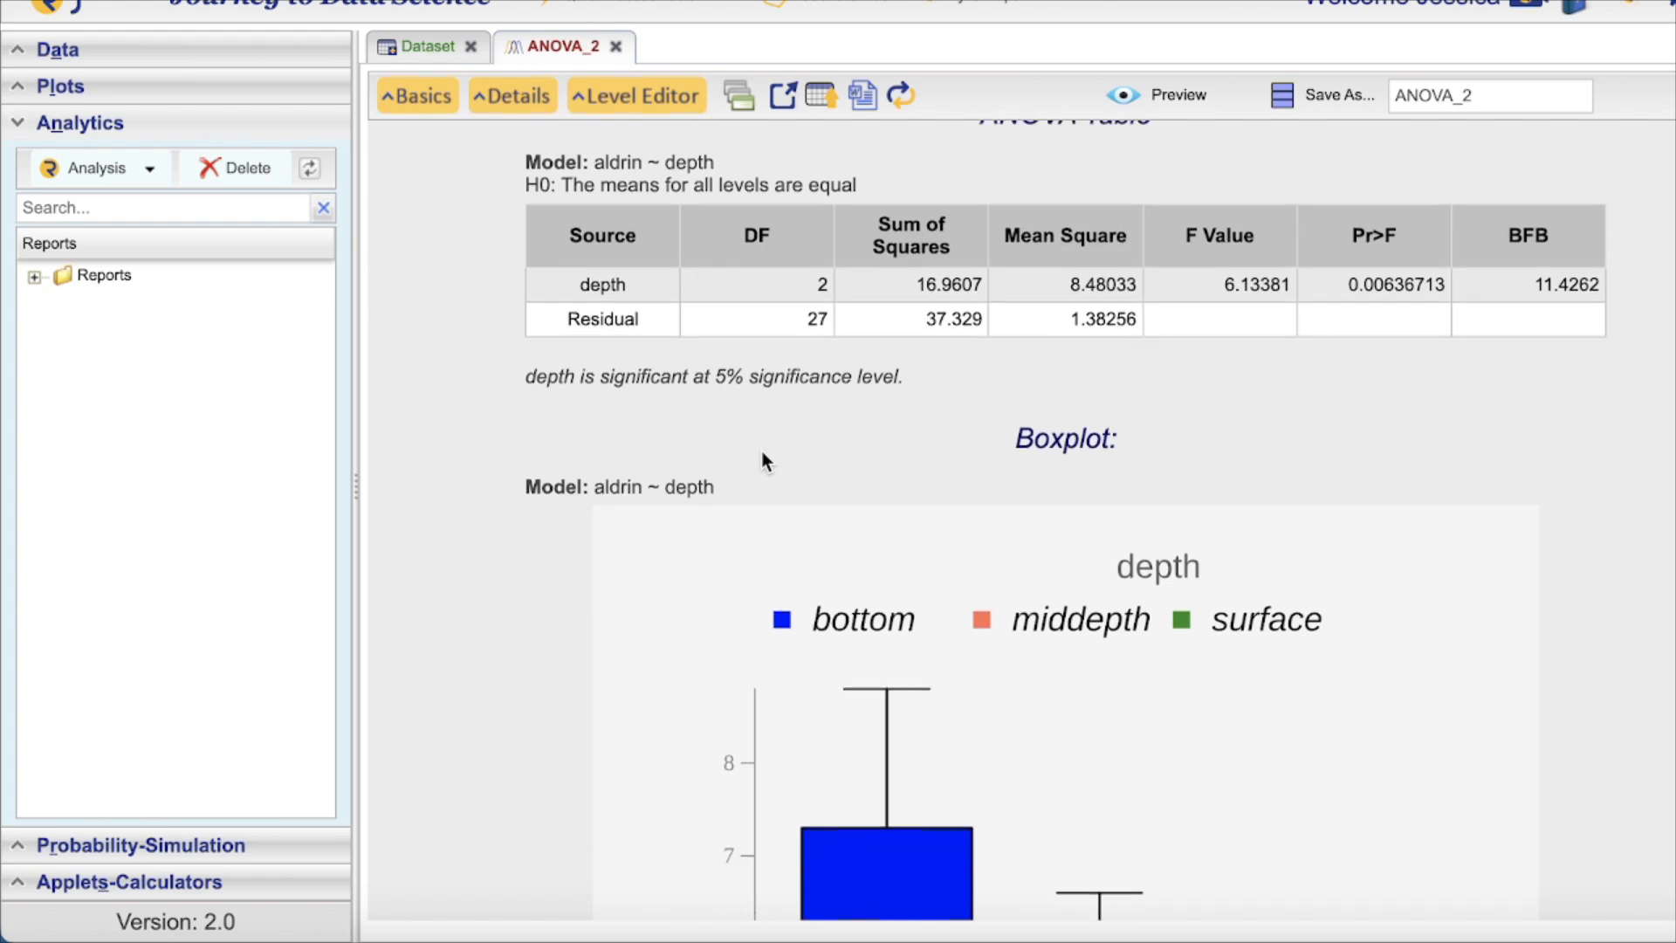
{"action": "scroll", "coordinate": [763, 461], "scroll_direction": "down", "scroll_amount": 12}
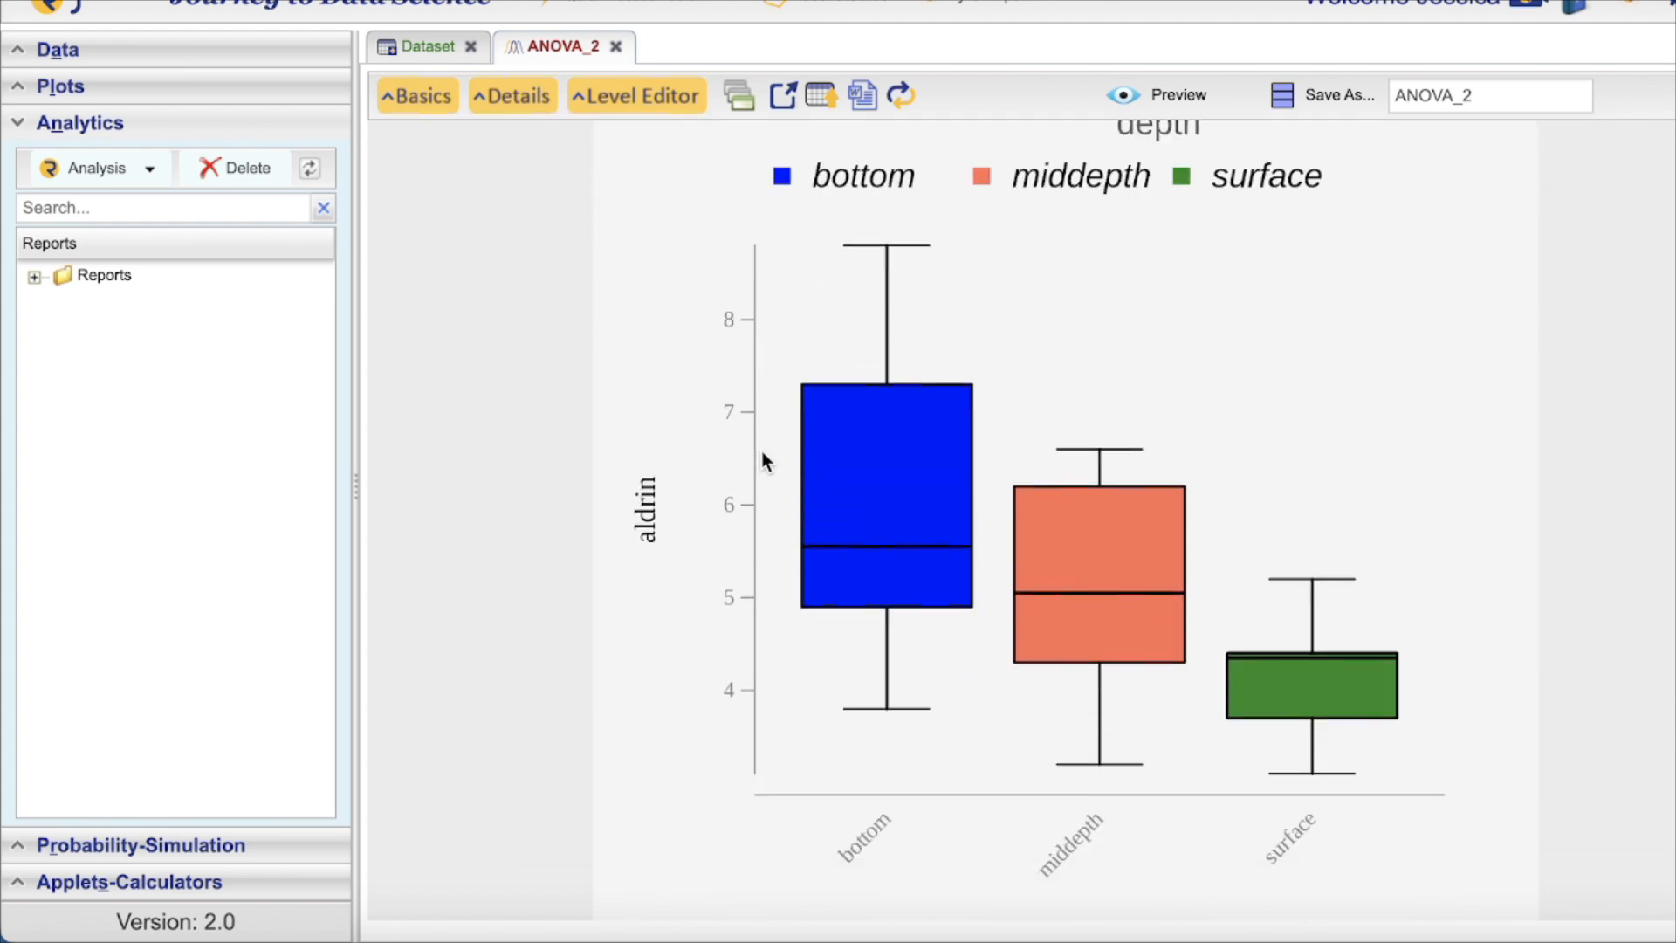
{"action": "scroll", "coordinate": [762, 460], "scroll_direction": "down", "scroll_amount": 1}
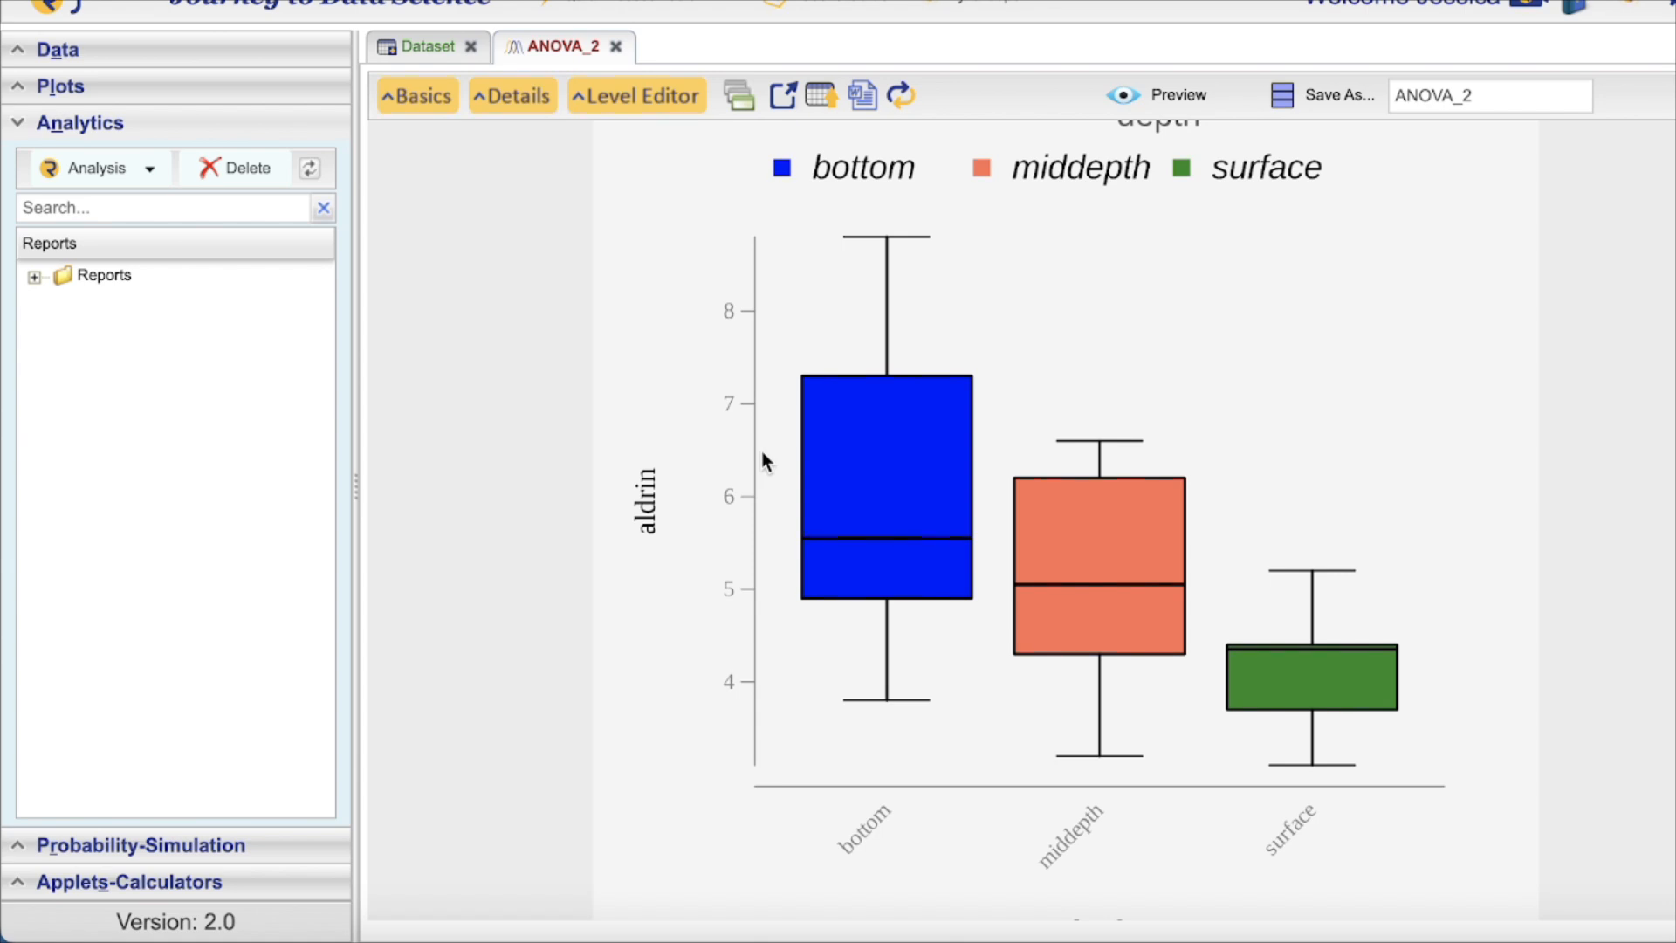
{"action": "scroll", "coordinate": [762, 460], "scroll_direction": "down", "scroll_amount": 1}
{"action": "scroll", "coordinate": [762, 460], "scroll_direction": "up", "scroll_amount": 5}
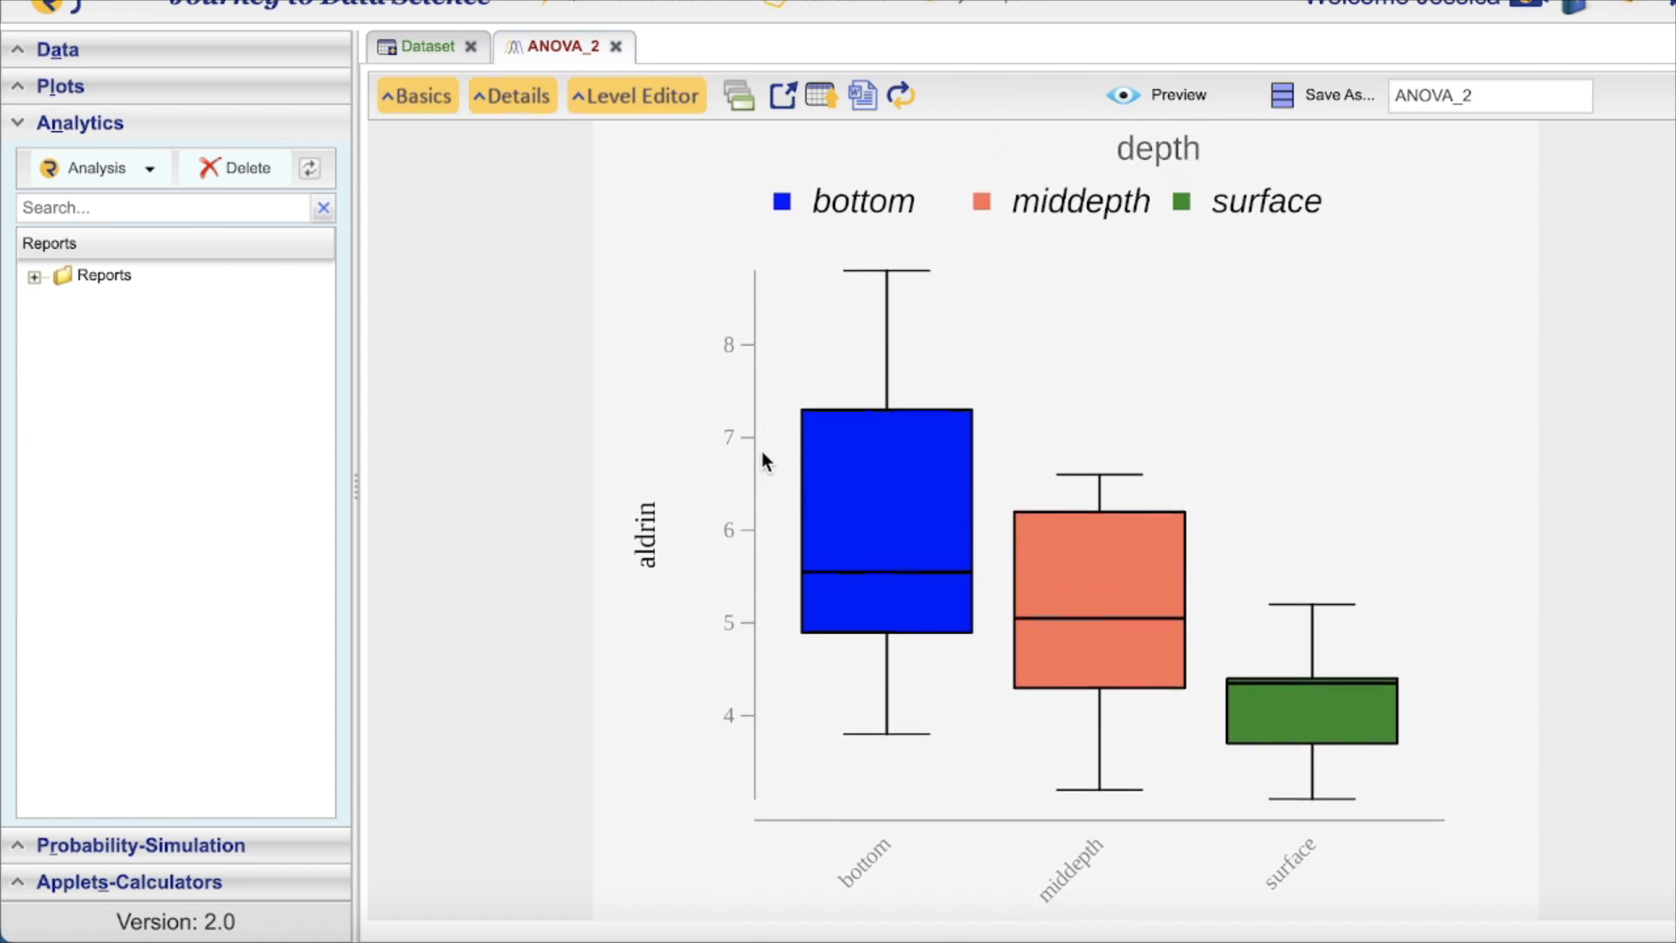
{"action": "scroll", "coordinate": [762, 460], "scroll_direction": "down", "scroll_amount": 2}
{"action": "scroll", "coordinate": [762, 460], "scroll_direction": "down", "scroll_amount": 2}
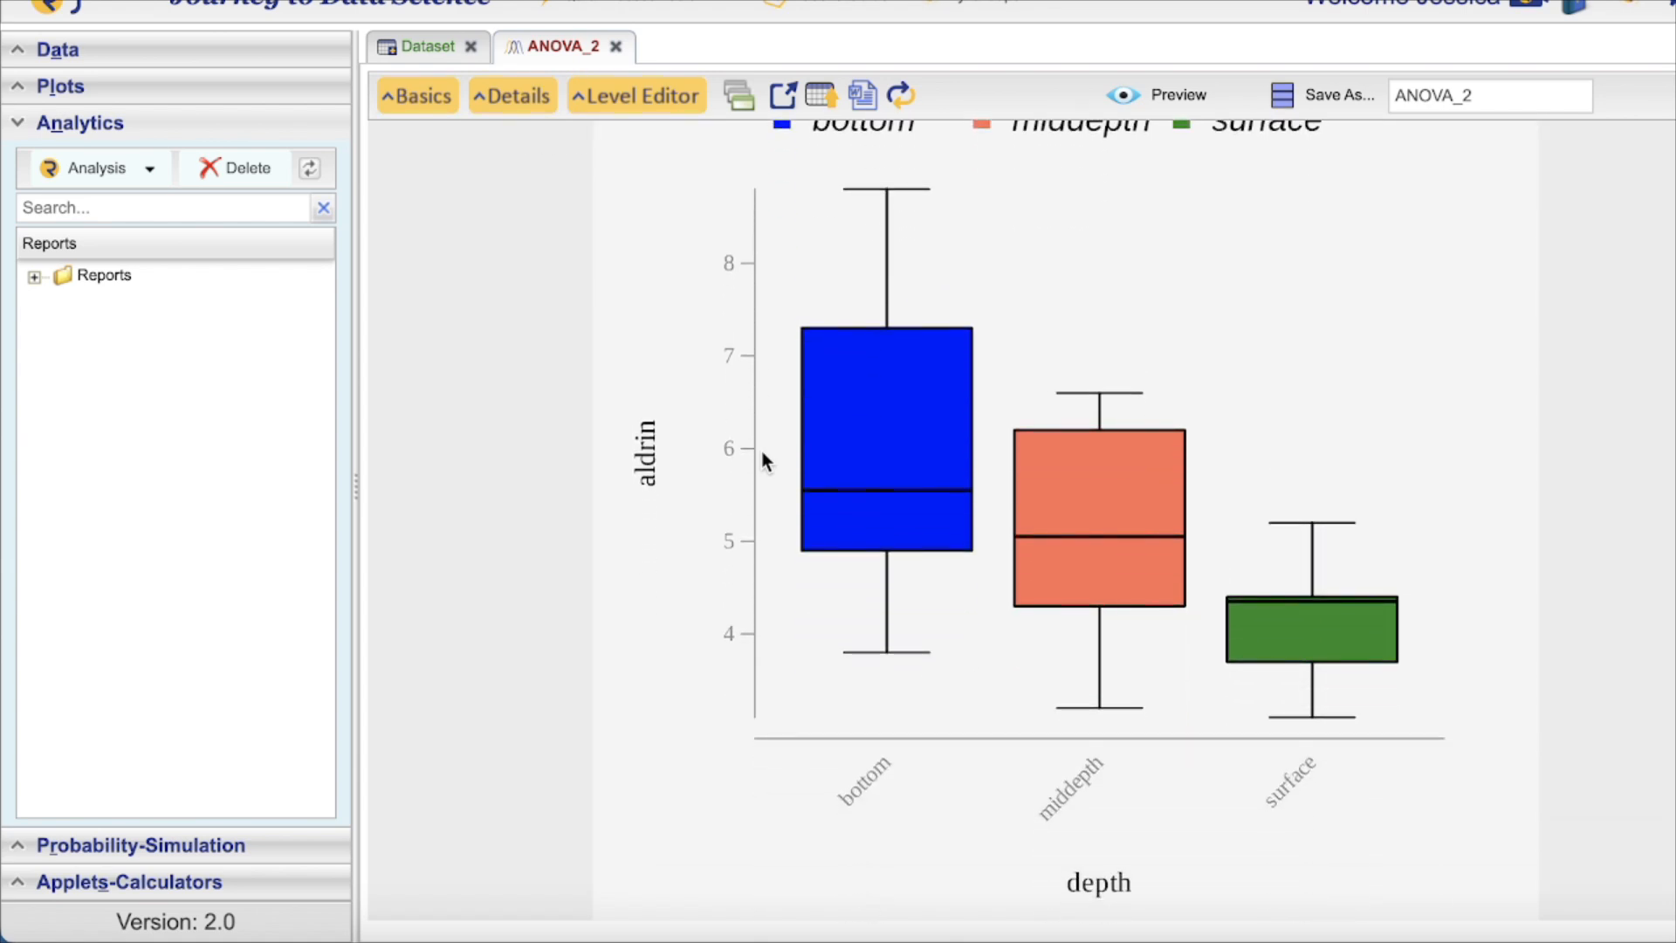
{"action": "scroll", "coordinate": [867, 497], "scroll_direction": "down", "scroll_amount": 1}
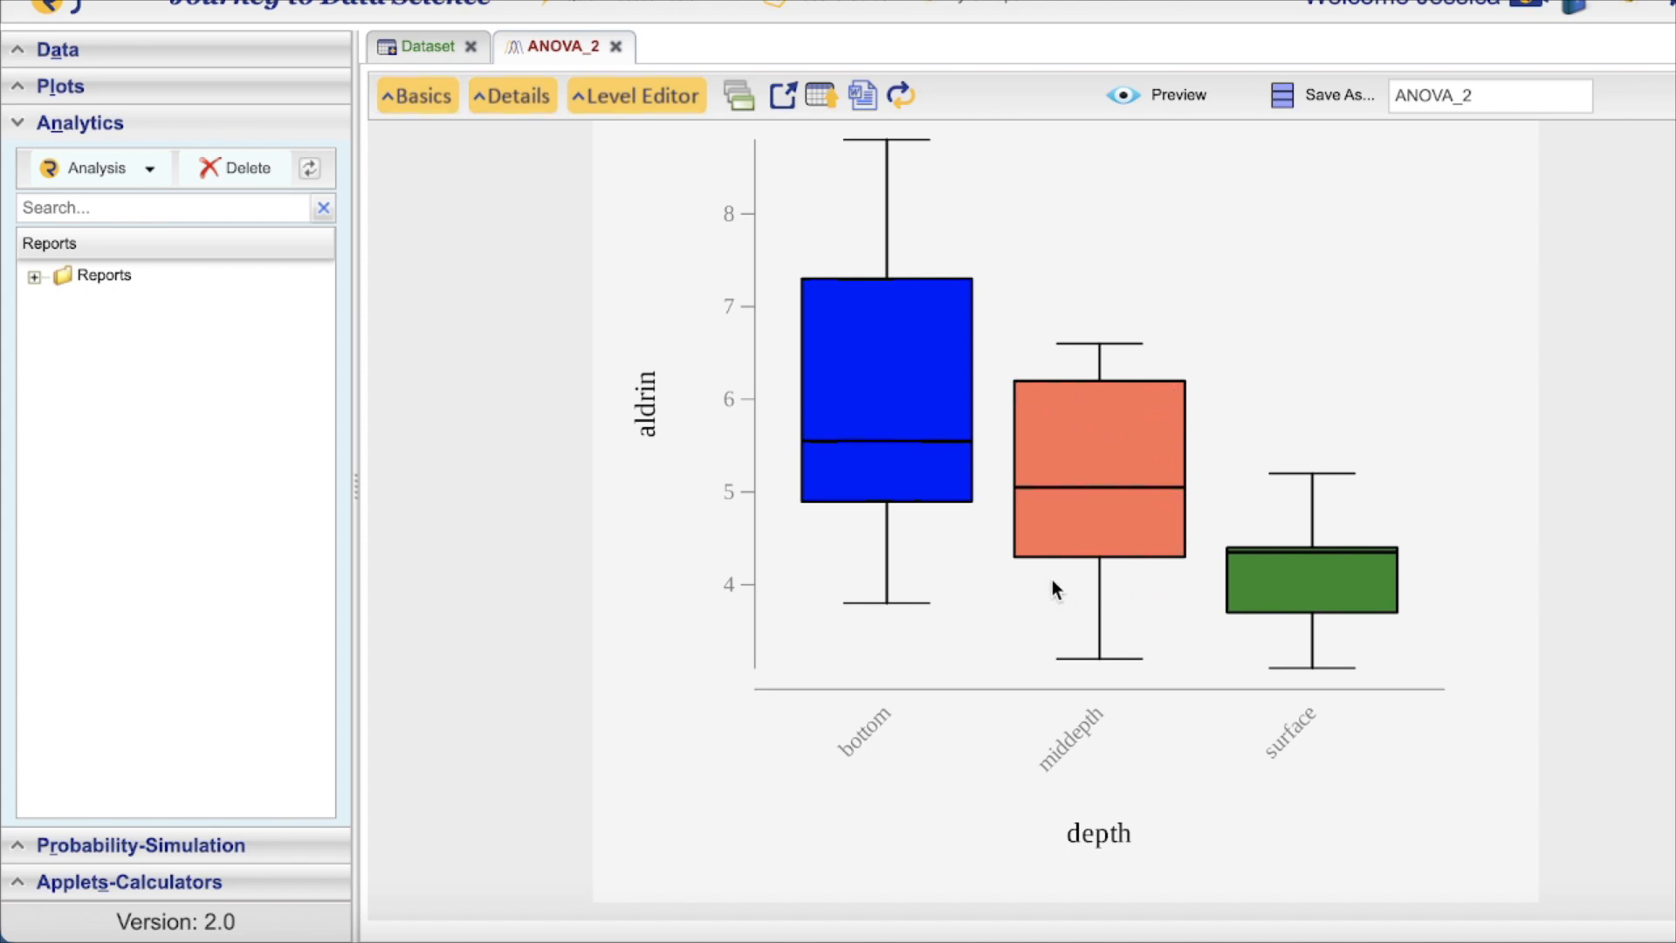
{"action": "scroll", "coordinate": [1063, 564], "scroll_direction": "down", "scroll_amount": 2}
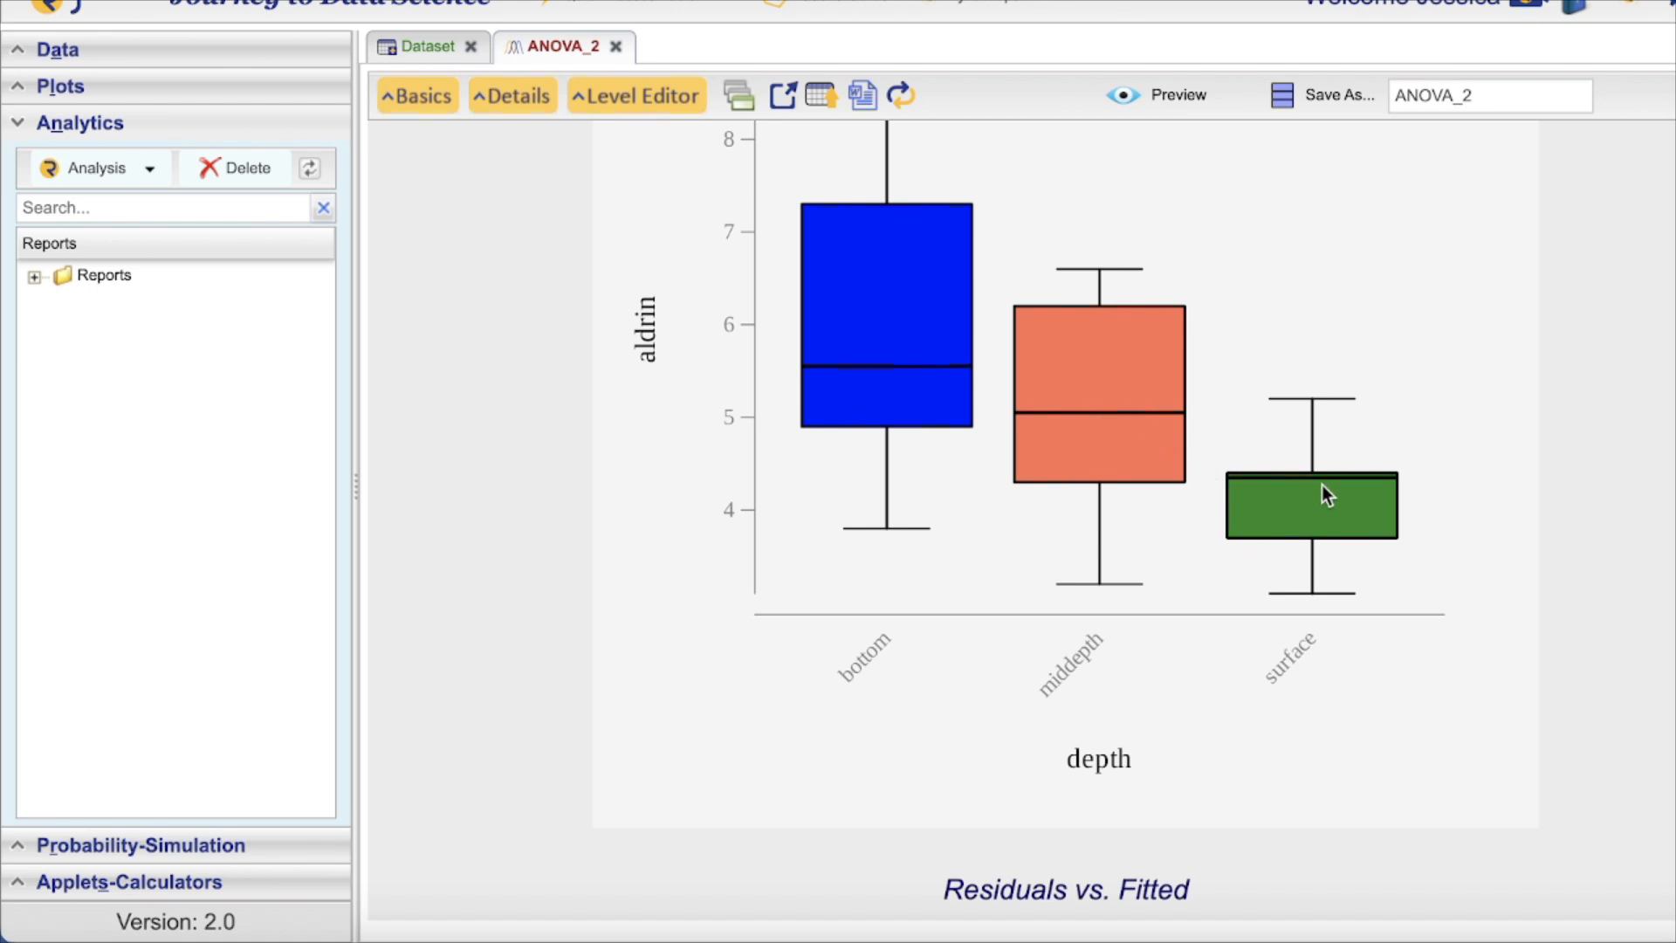
{"action": "scroll", "coordinate": [1322, 487], "scroll_direction": "down", "scroll_amount": 3}
Scroll past the residual plots to Levene's test (p = 0.143322) and the Tukey's HSD table
{"action": "scroll", "coordinate": [1322, 486], "scroll_direction": "down", "scroll_amount": 20}
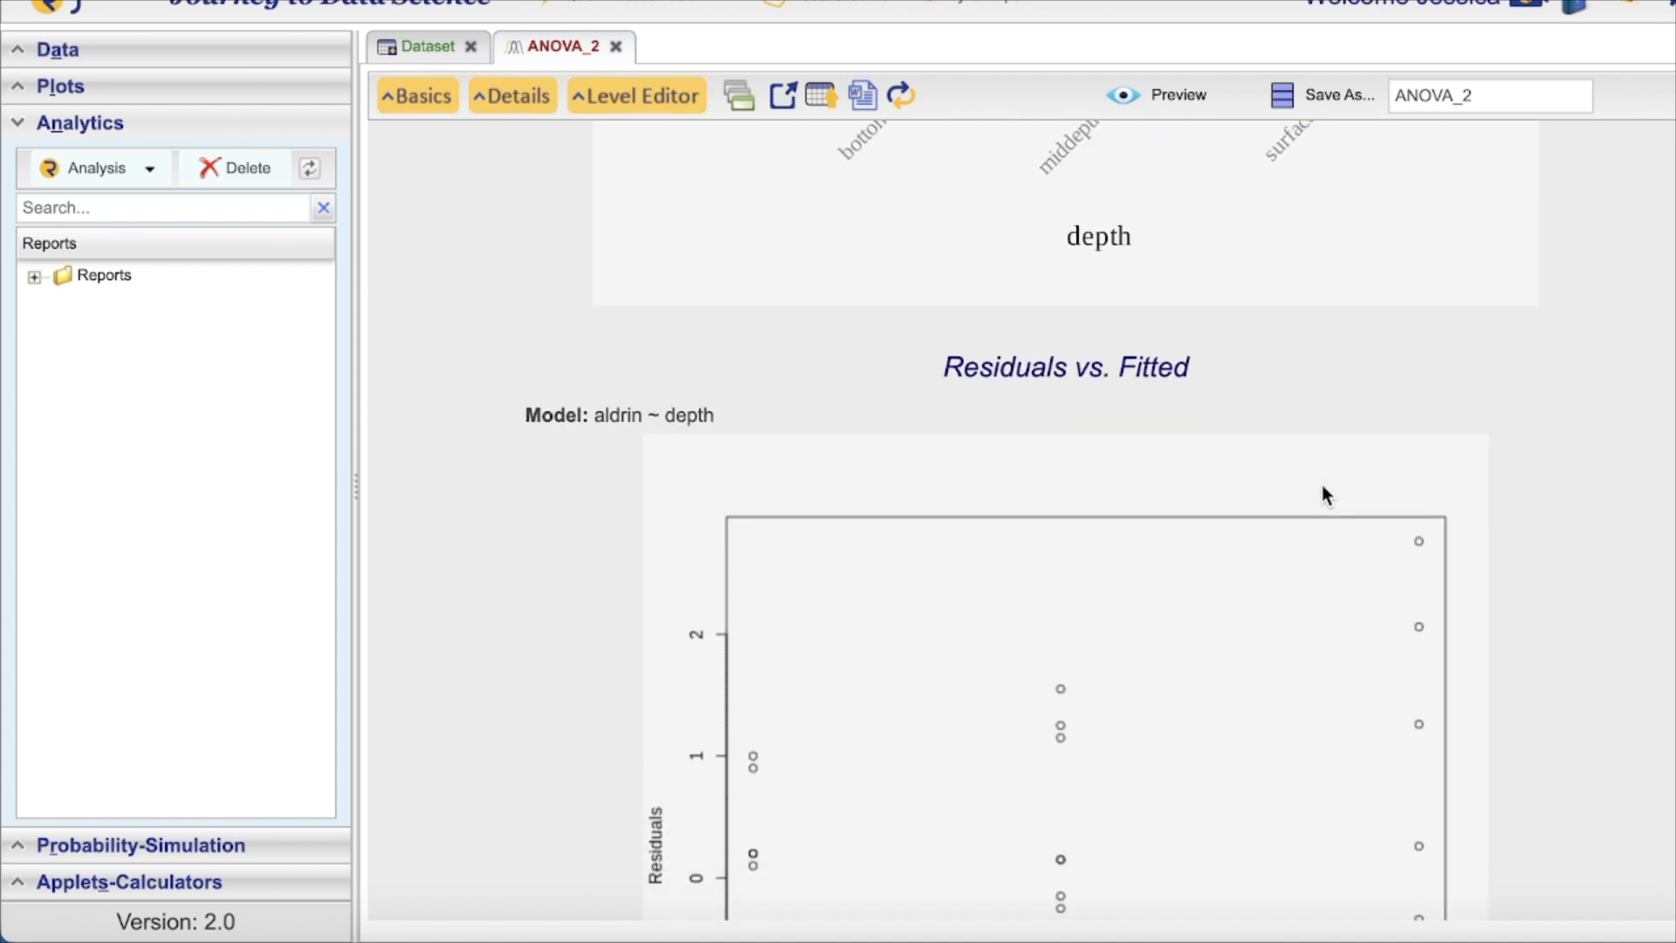
{"action": "scroll", "coordinate": [1322, 486], "scroll_direction": "down", "scroll_amount": 10}
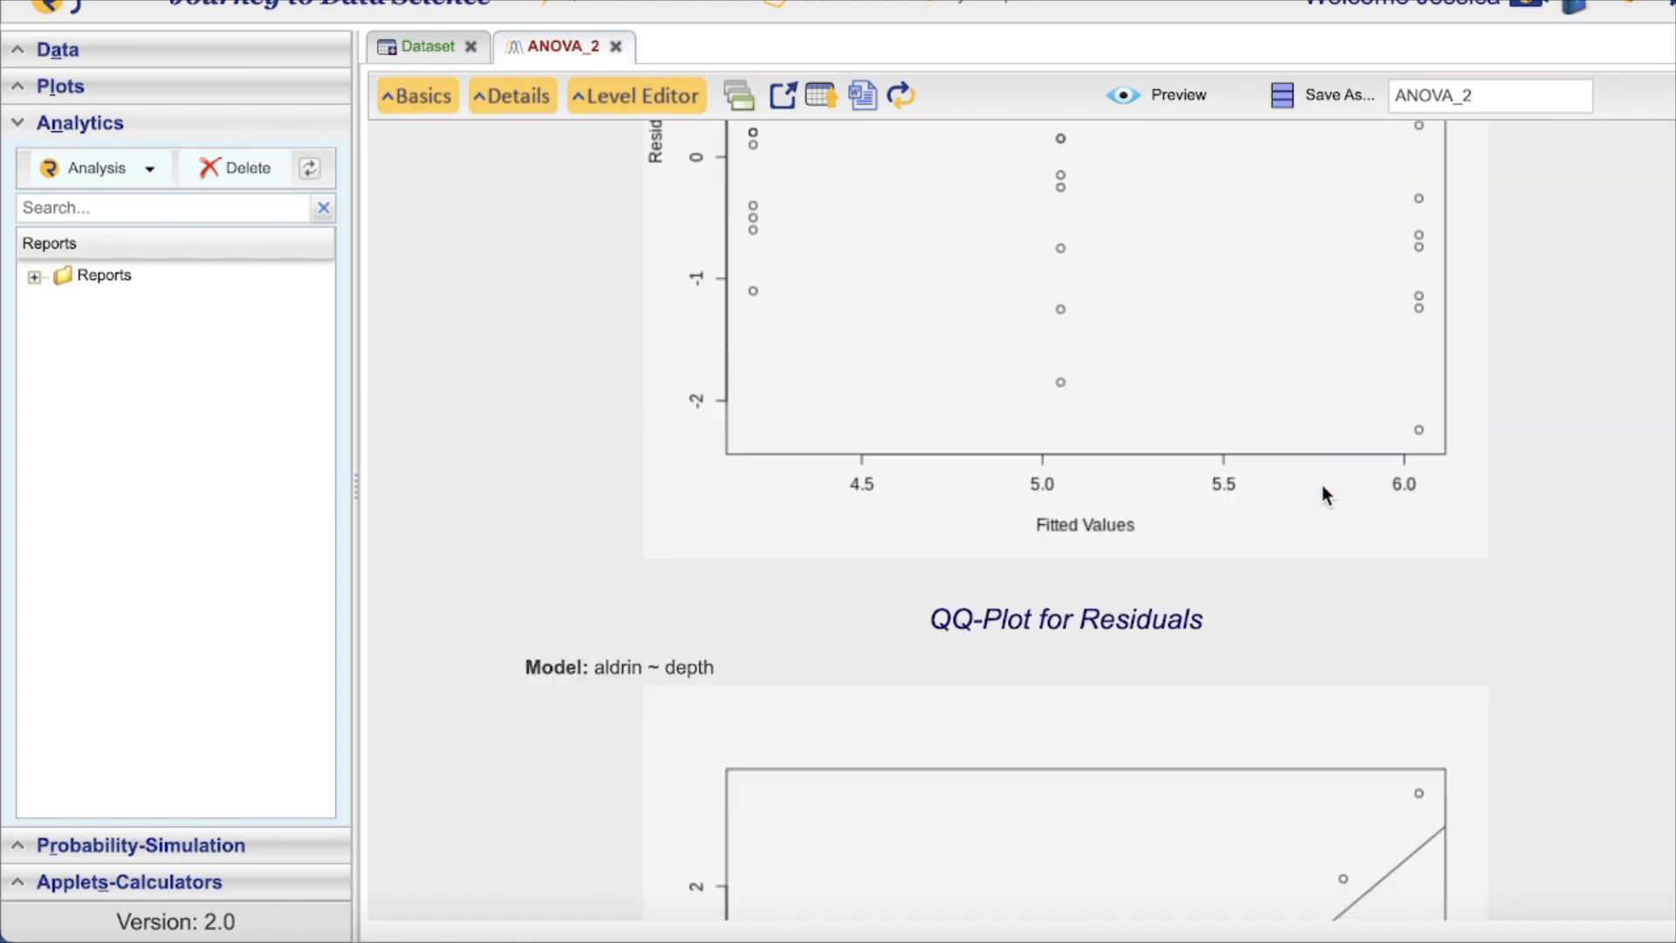
{"action": "scroll", "coordinate": [1307, 438], "scroll_direction": "up", "scroll_amount": 2}
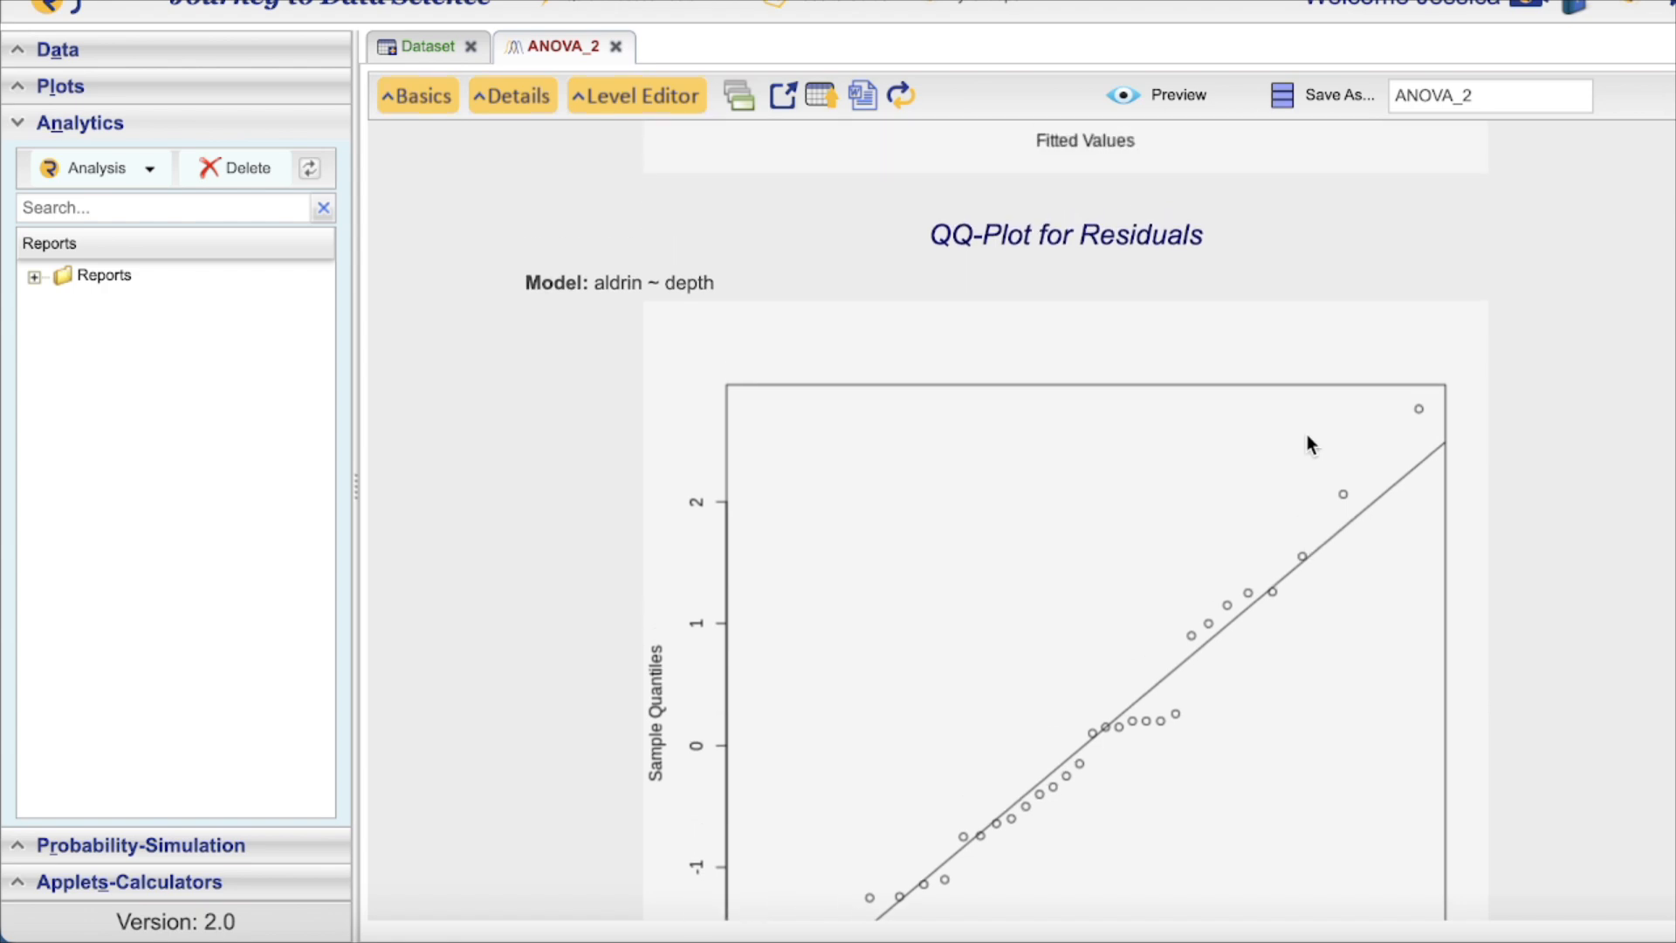
{"action": "scroll", "coordinate": [1135, 259], "scroll_direction": "down", "scroll_amount": 5}
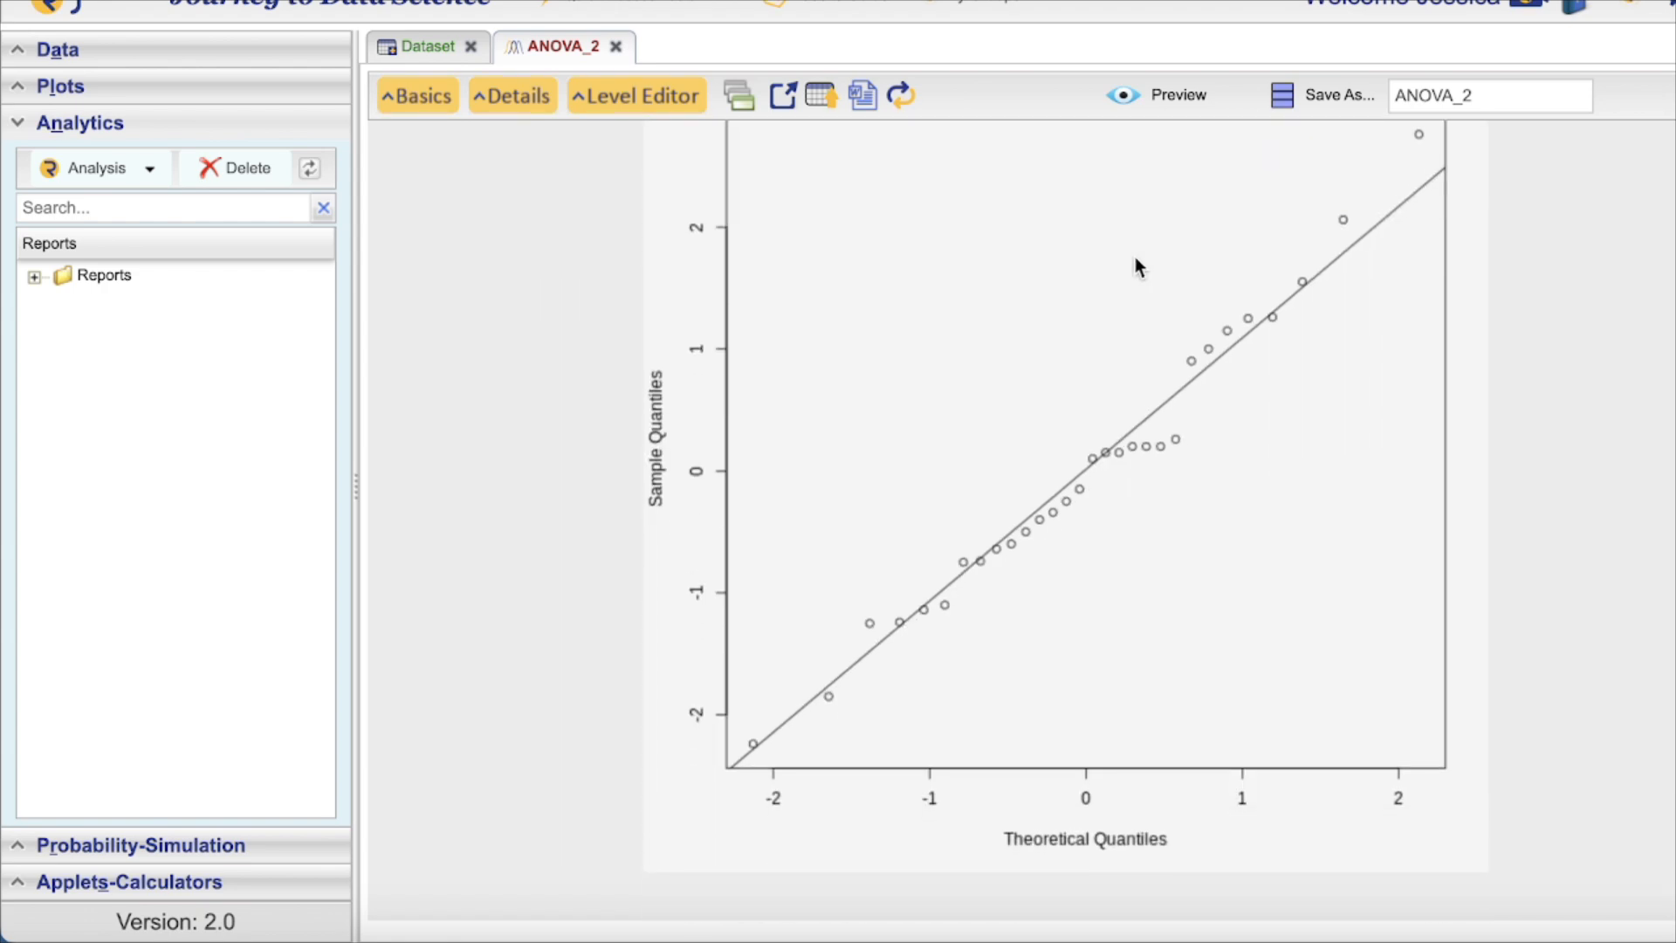
{"action": "scroll", "coordinate": [1135, 257], "scroll_direction": "up", "scroll_amount": 2}
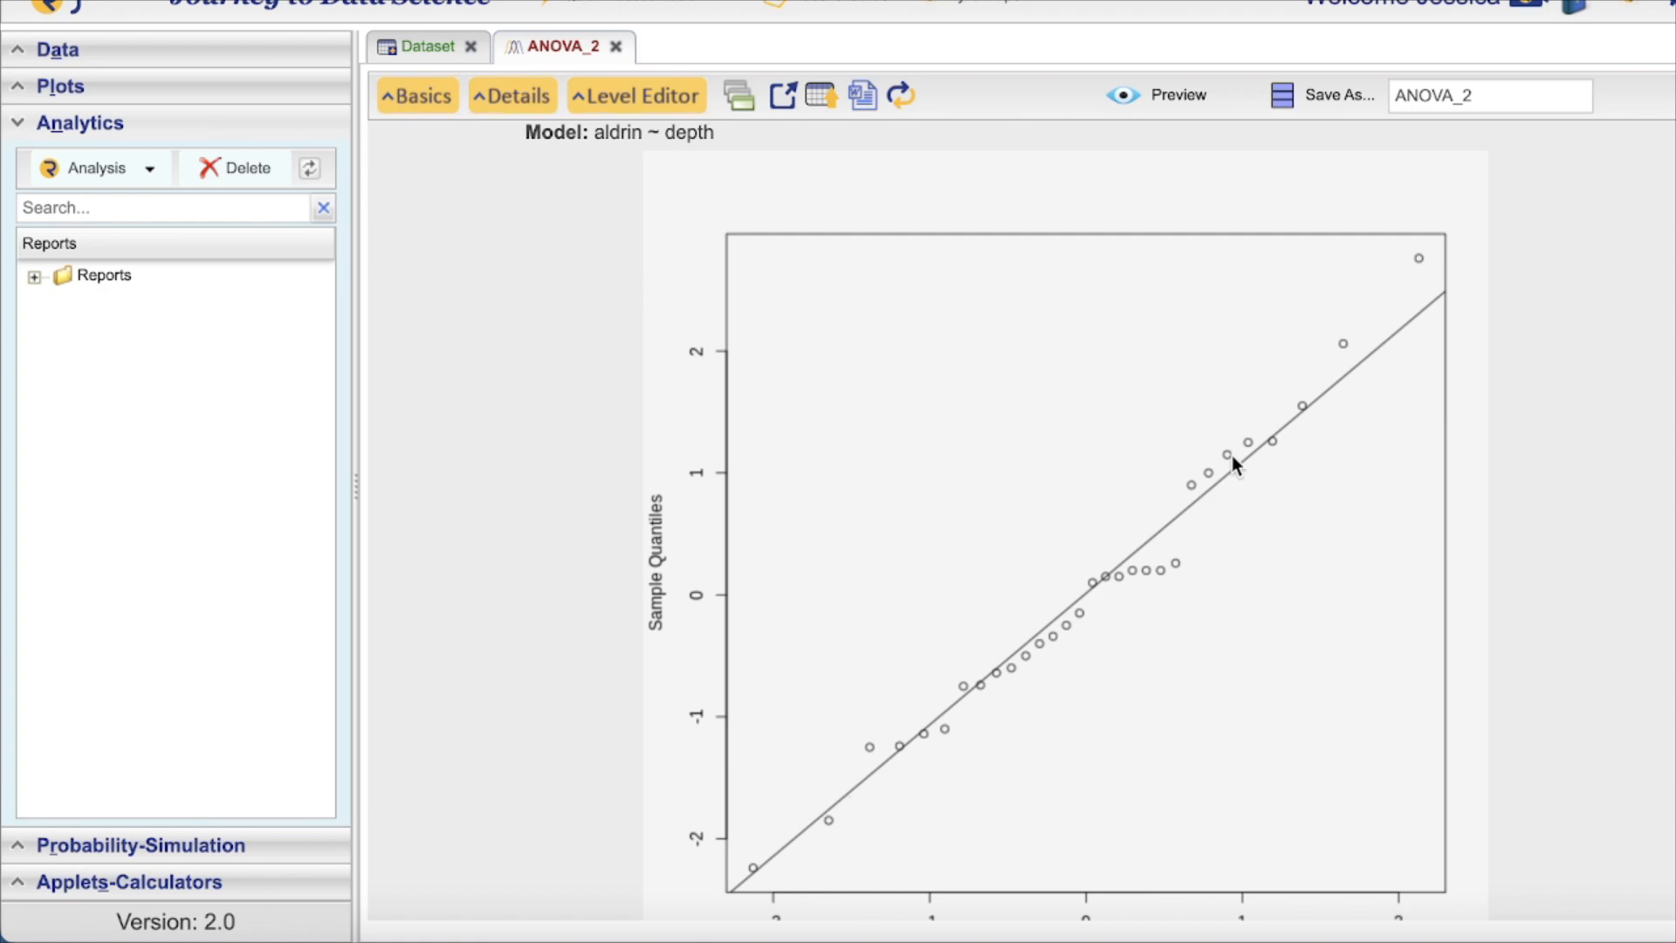
{"action": "scroll", "coordinate": [1235, 464], "scroll_direction": "down", "scroll_amount": 4}
{"action": "scroll", "coordinate": [1235, 464], "scroll_direction": "down", "scroll_amount": 1}
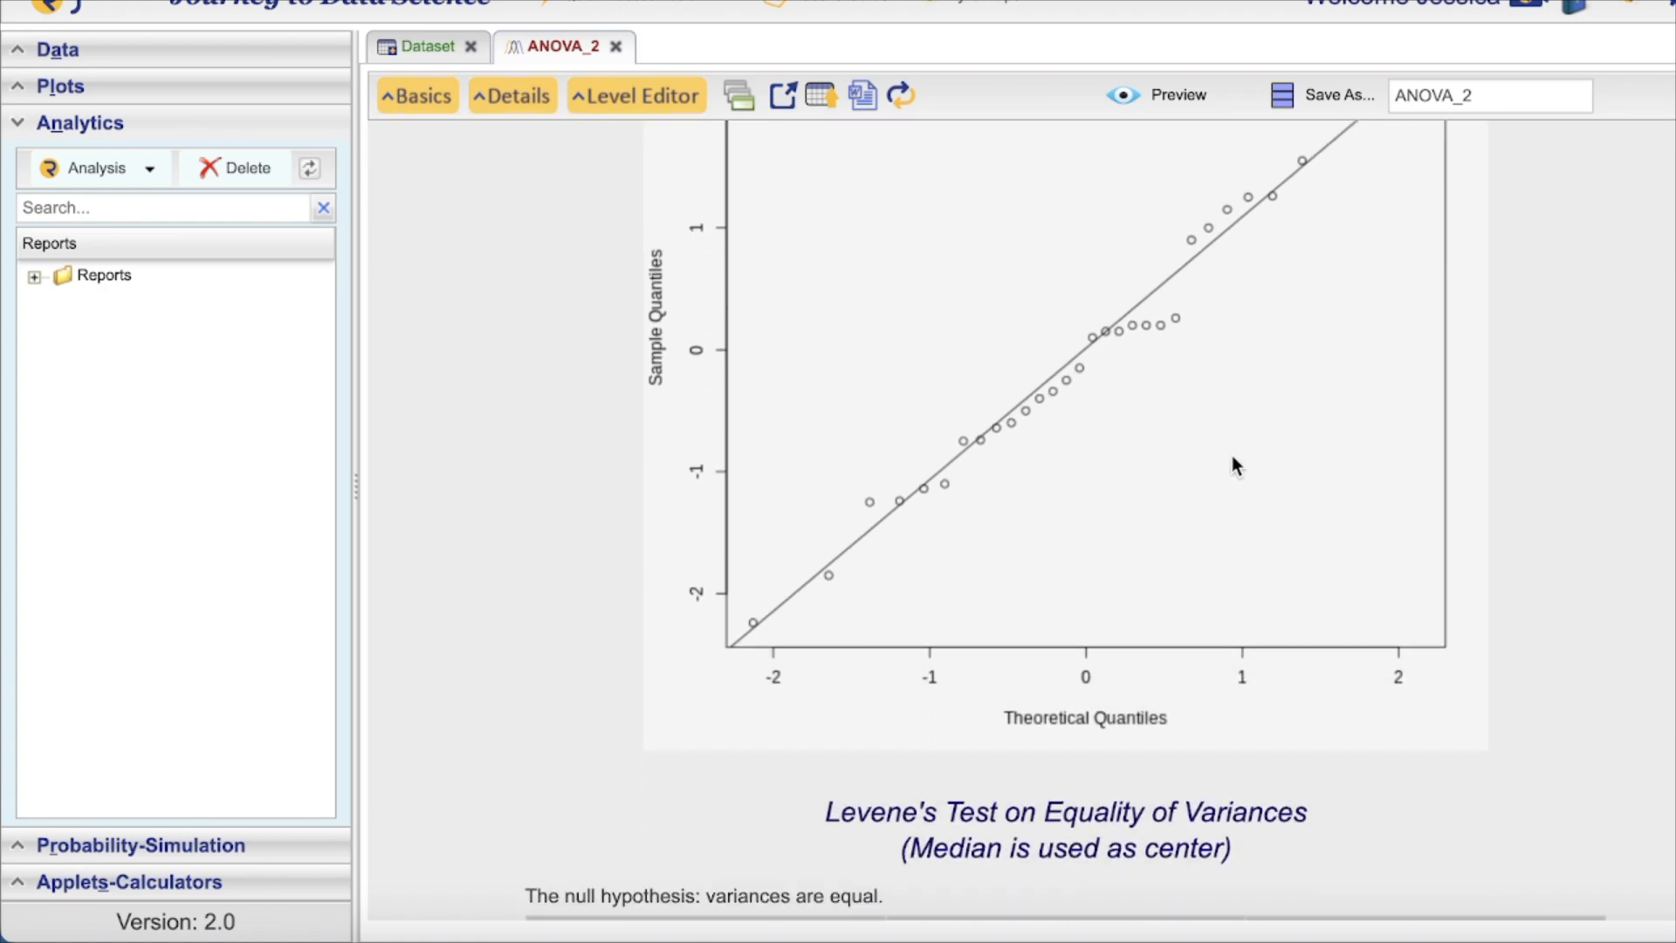
{"action": "scroll", "coordinate": [1234, 464], "scroll_direction": "down", "scroll_amount": 12}
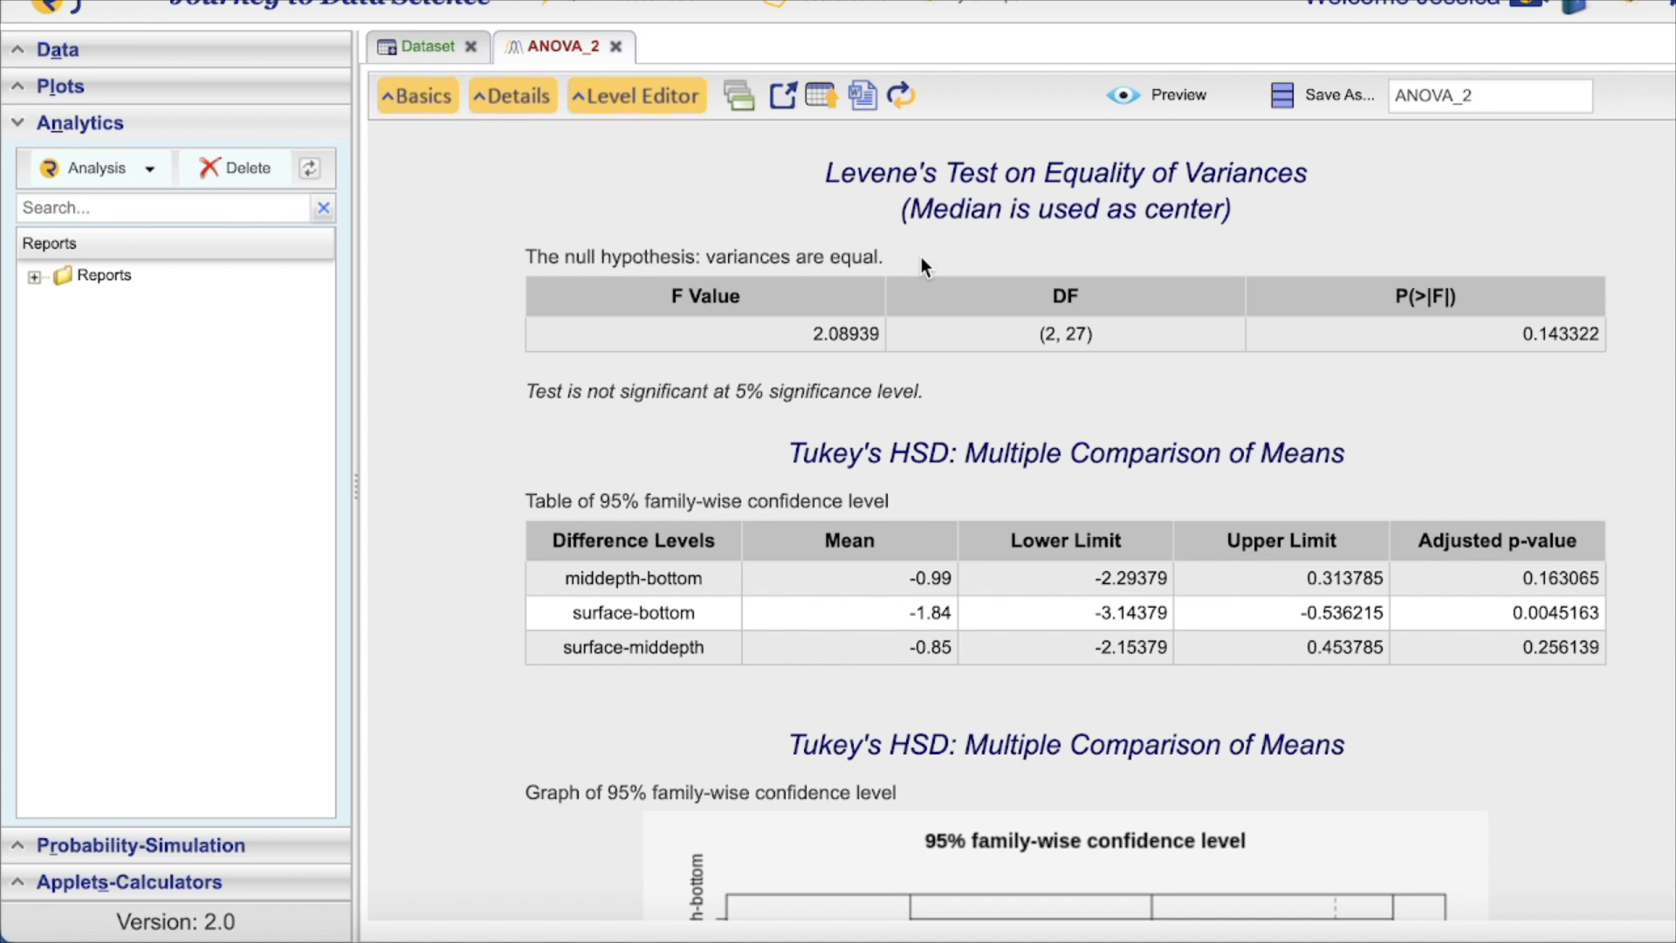
Scroll down to the Bonferroni pairwise t-test table showing surface-bottom significant (p = 0.00491129)
{"action": "scroll", "coordinate": [921, 257], "scroll_direction": "down", "scroll_amount": 5}
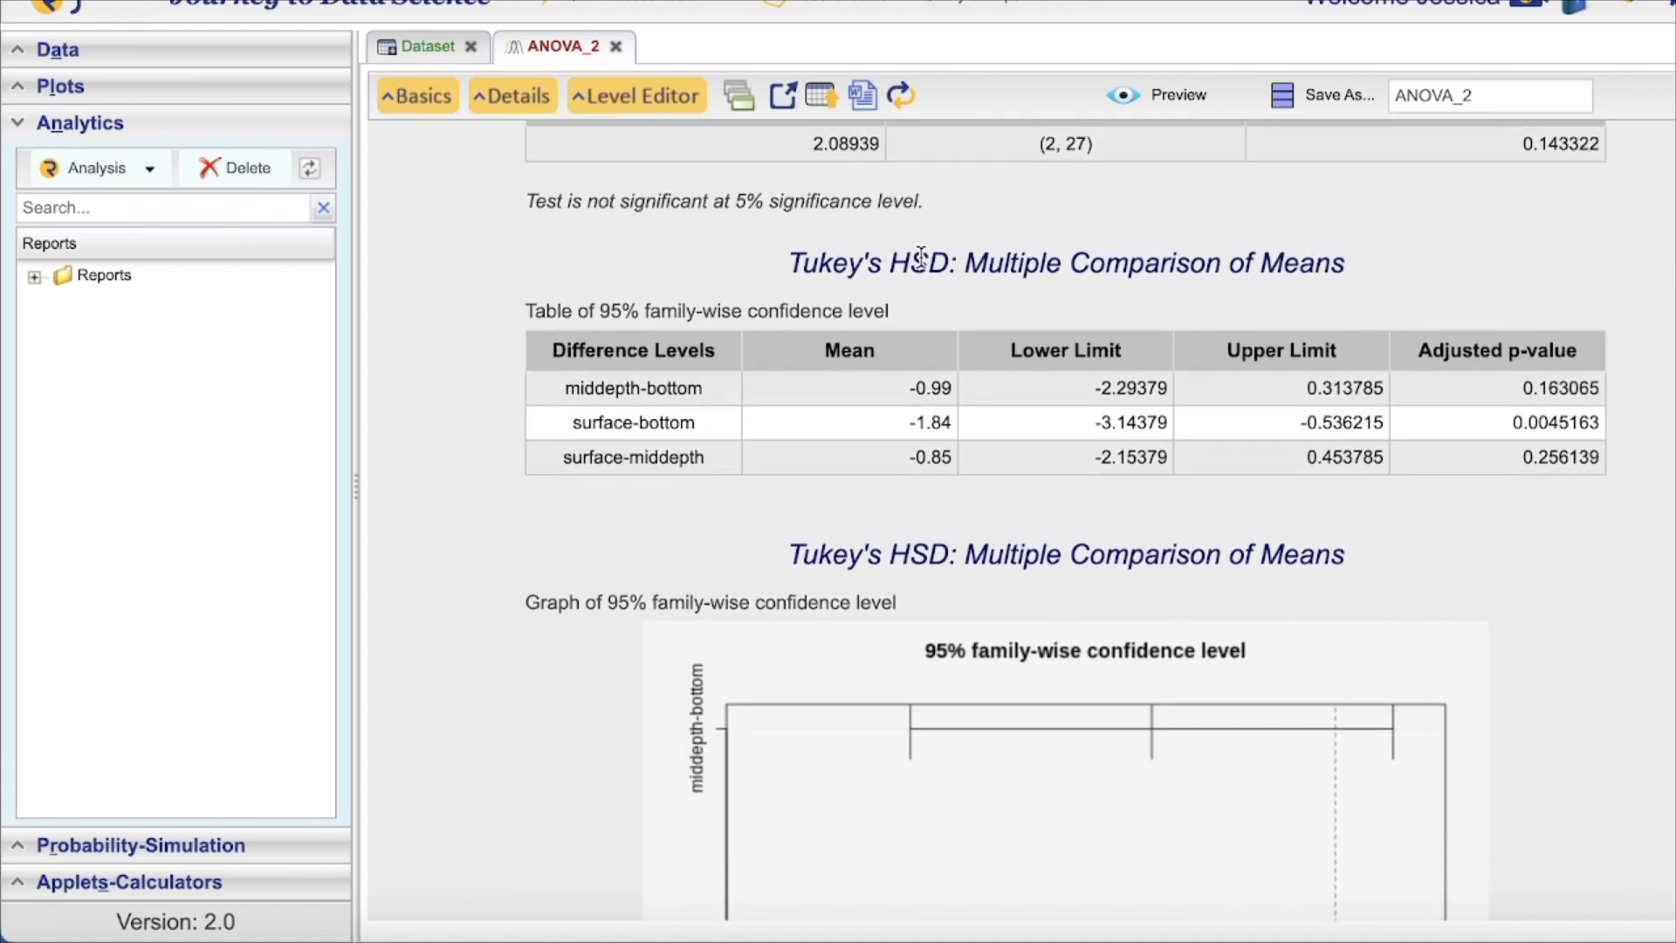
{"action": "scroll", "coordinate": [921, 256], "scroll_direction": "down", "scroll_amount": 8}
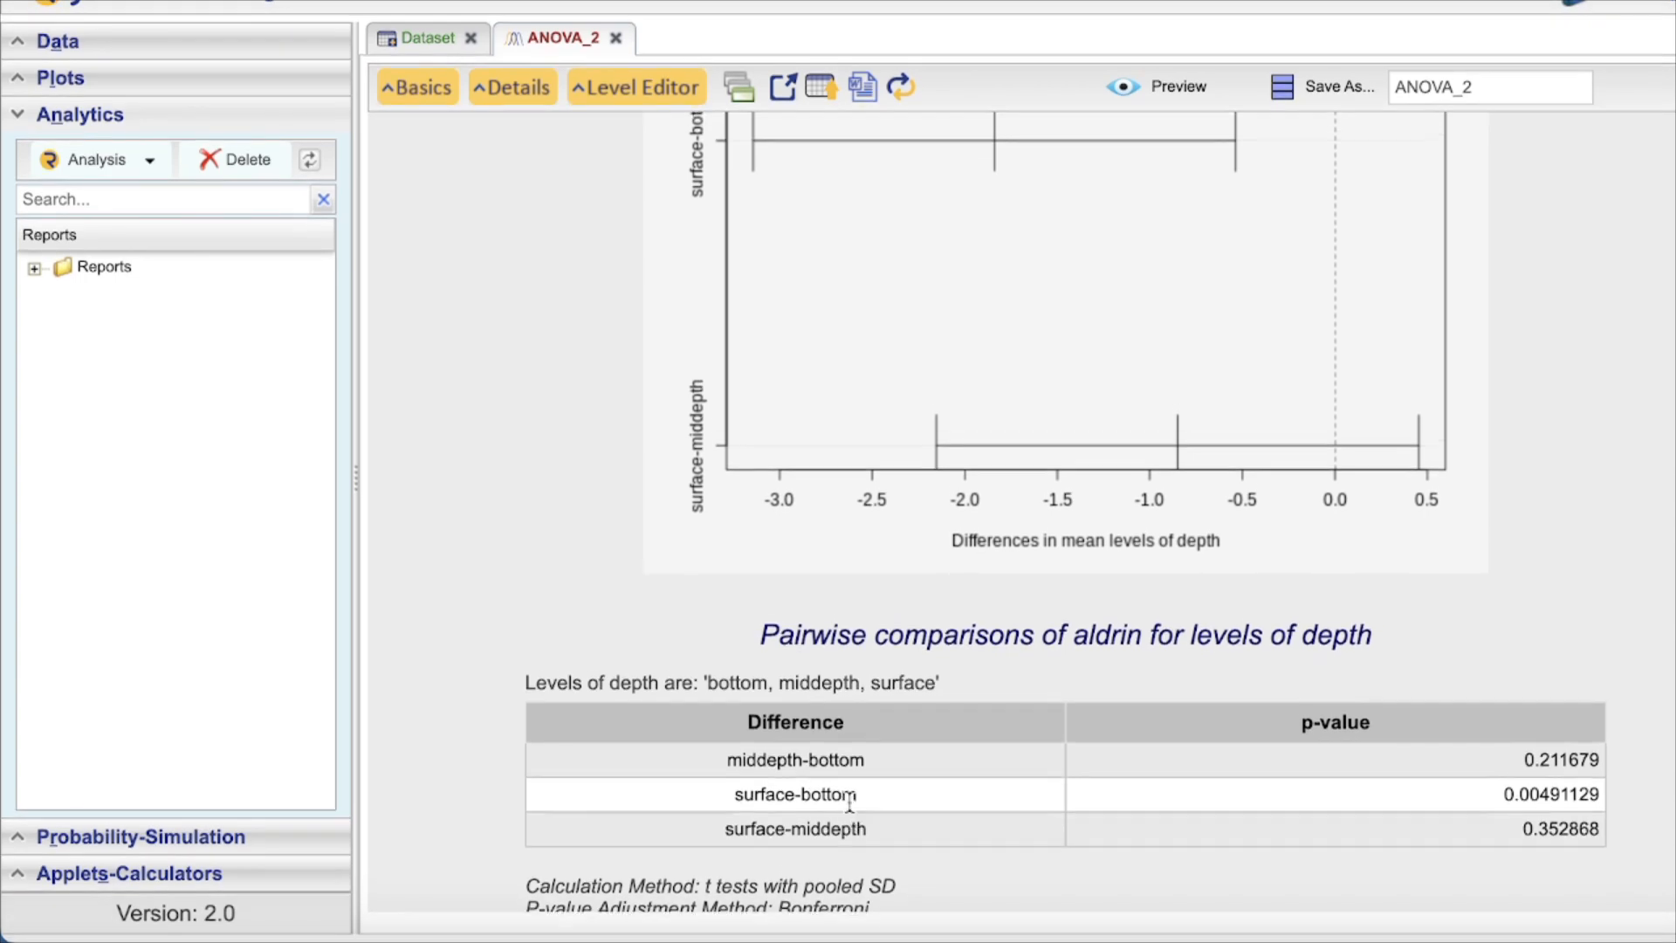
Scroll back to the Tukey's HSD table and graph showing the surface-bottom interval excluding zero
{"action": "scroll", "coordinate": [849, 800], "scroll_direction": "up", "scroll_amount": 6}
{"action": "scroll", "coordinate": [849, 801], "scroll_direction": "up", "scroll_amount": 7}
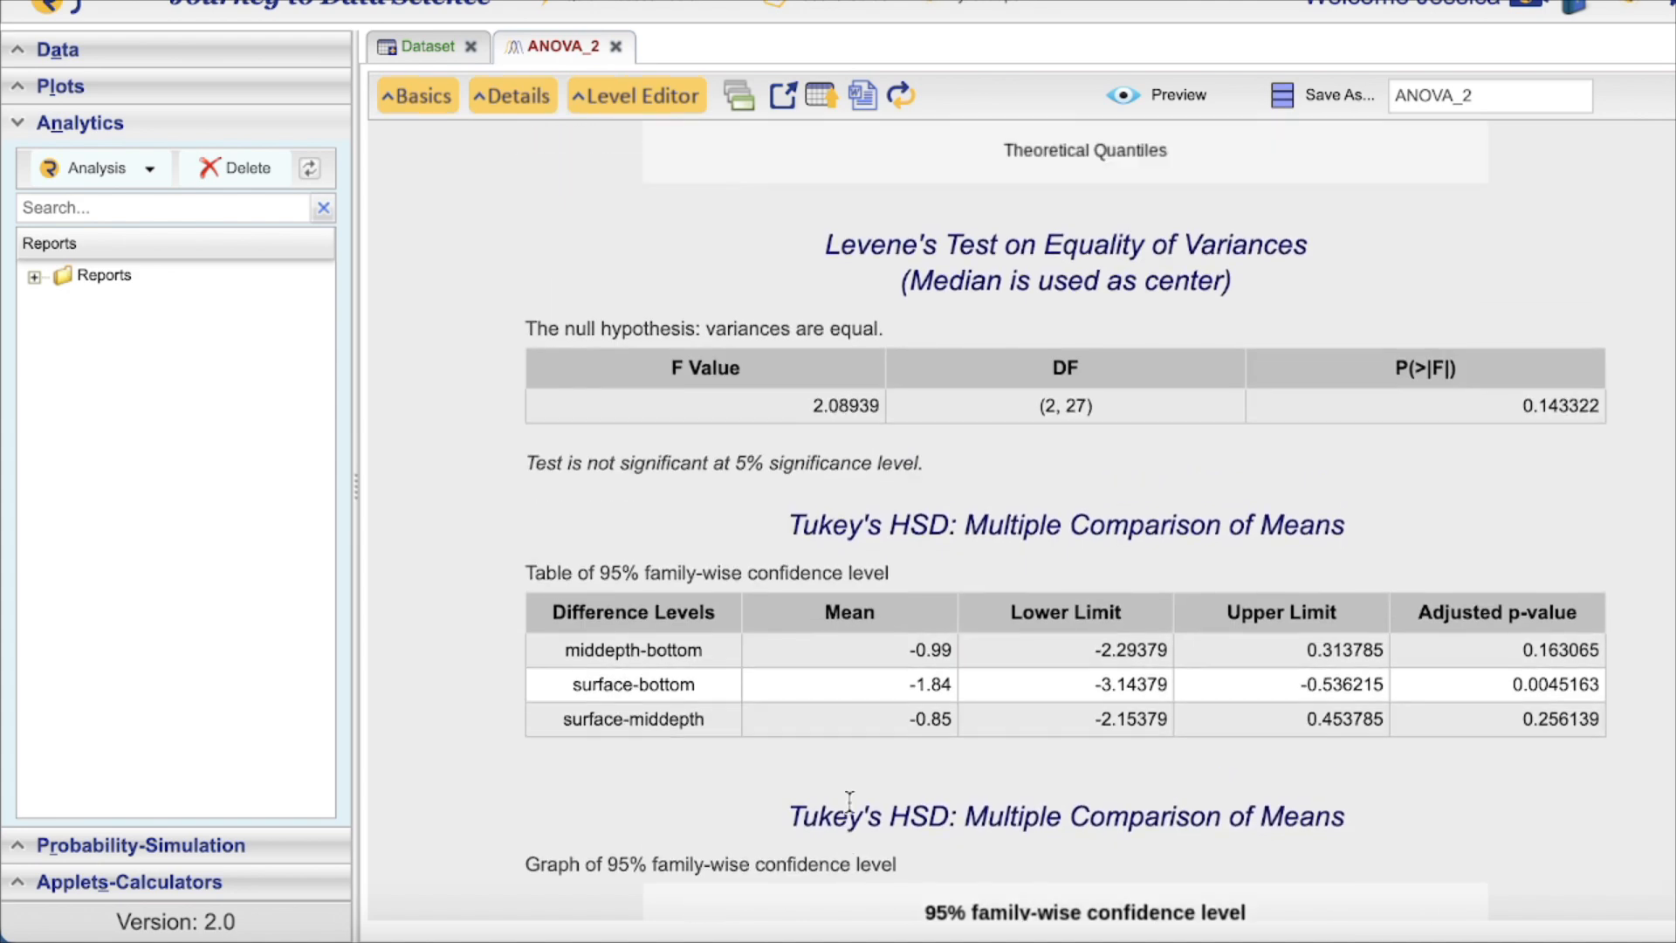
{"action": "scroll", "coordinate": [889, 623], "scroll_direction": "down", "scroll_amount": 1}
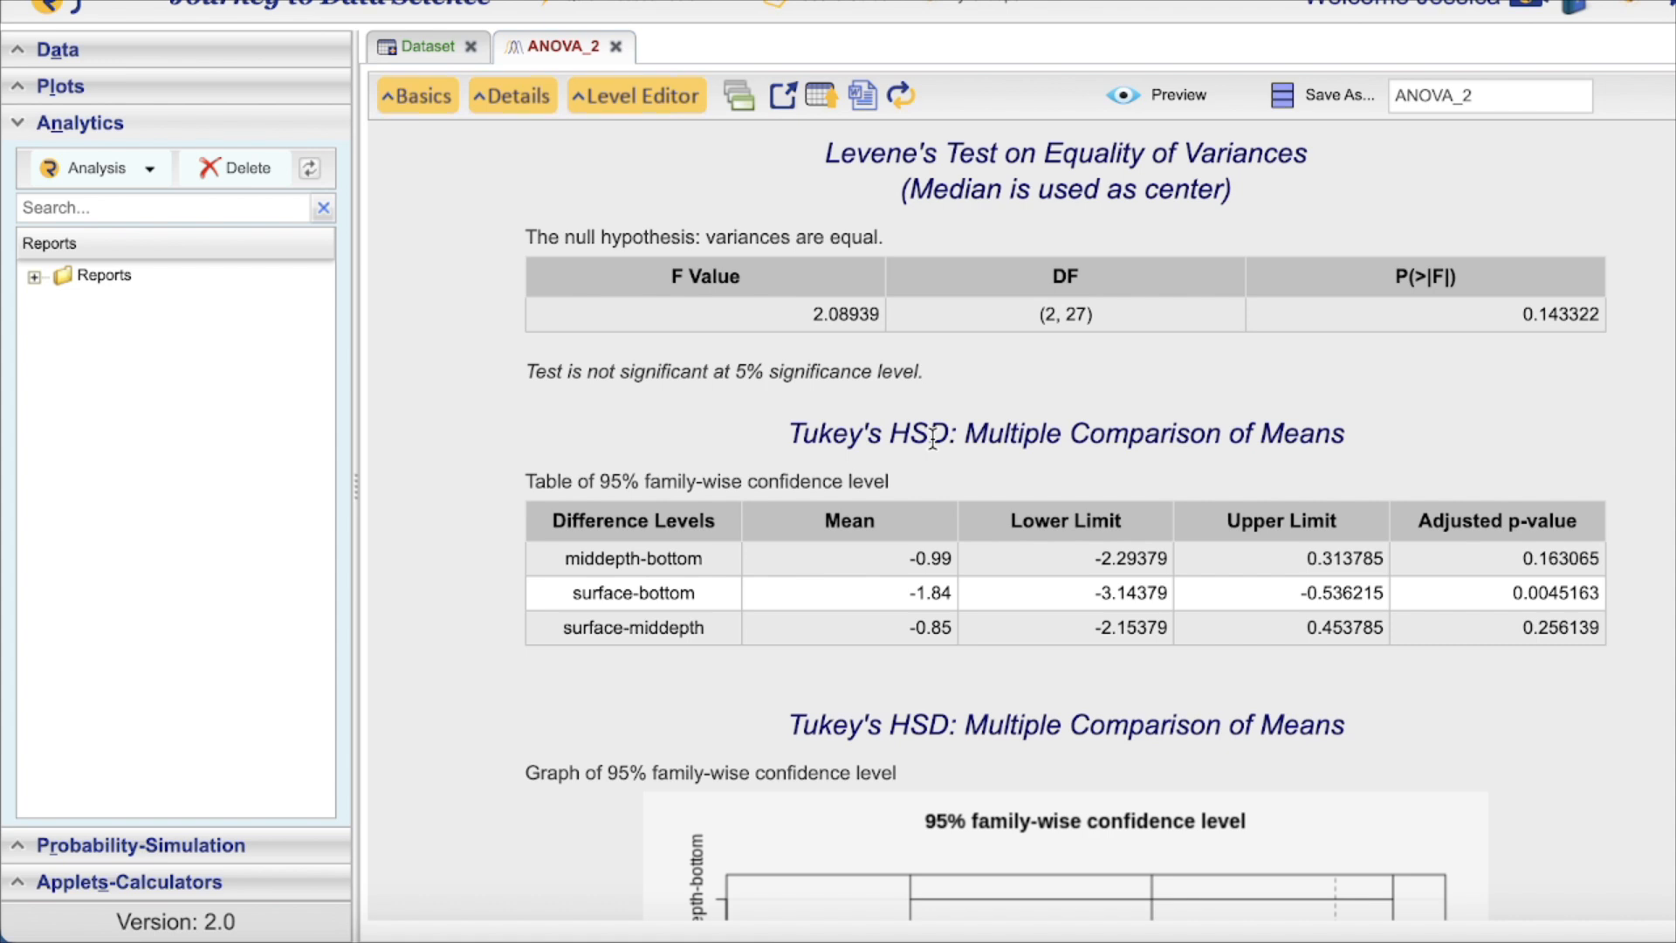
{"action": "scroll", "coordinate": [933, 441], "scroll_direction": "down", "scroll_amount": 5}
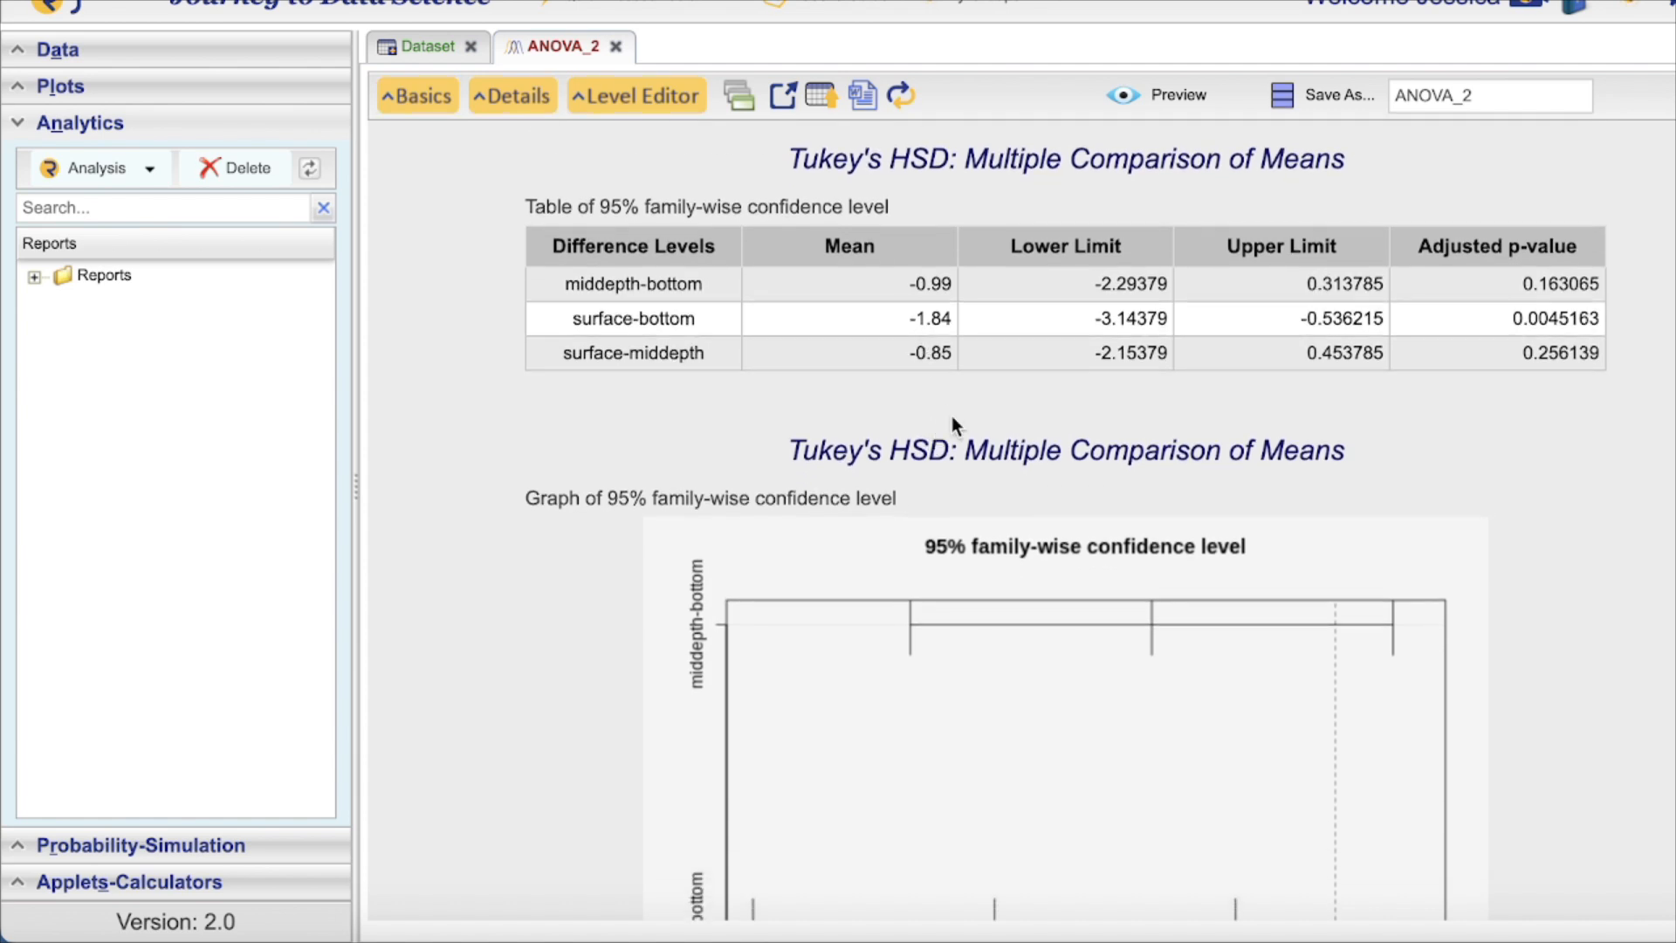
{"action": "scroll", "coordinate": [952, 417], "scroll_direction": "down", "scroll_amount": 8}
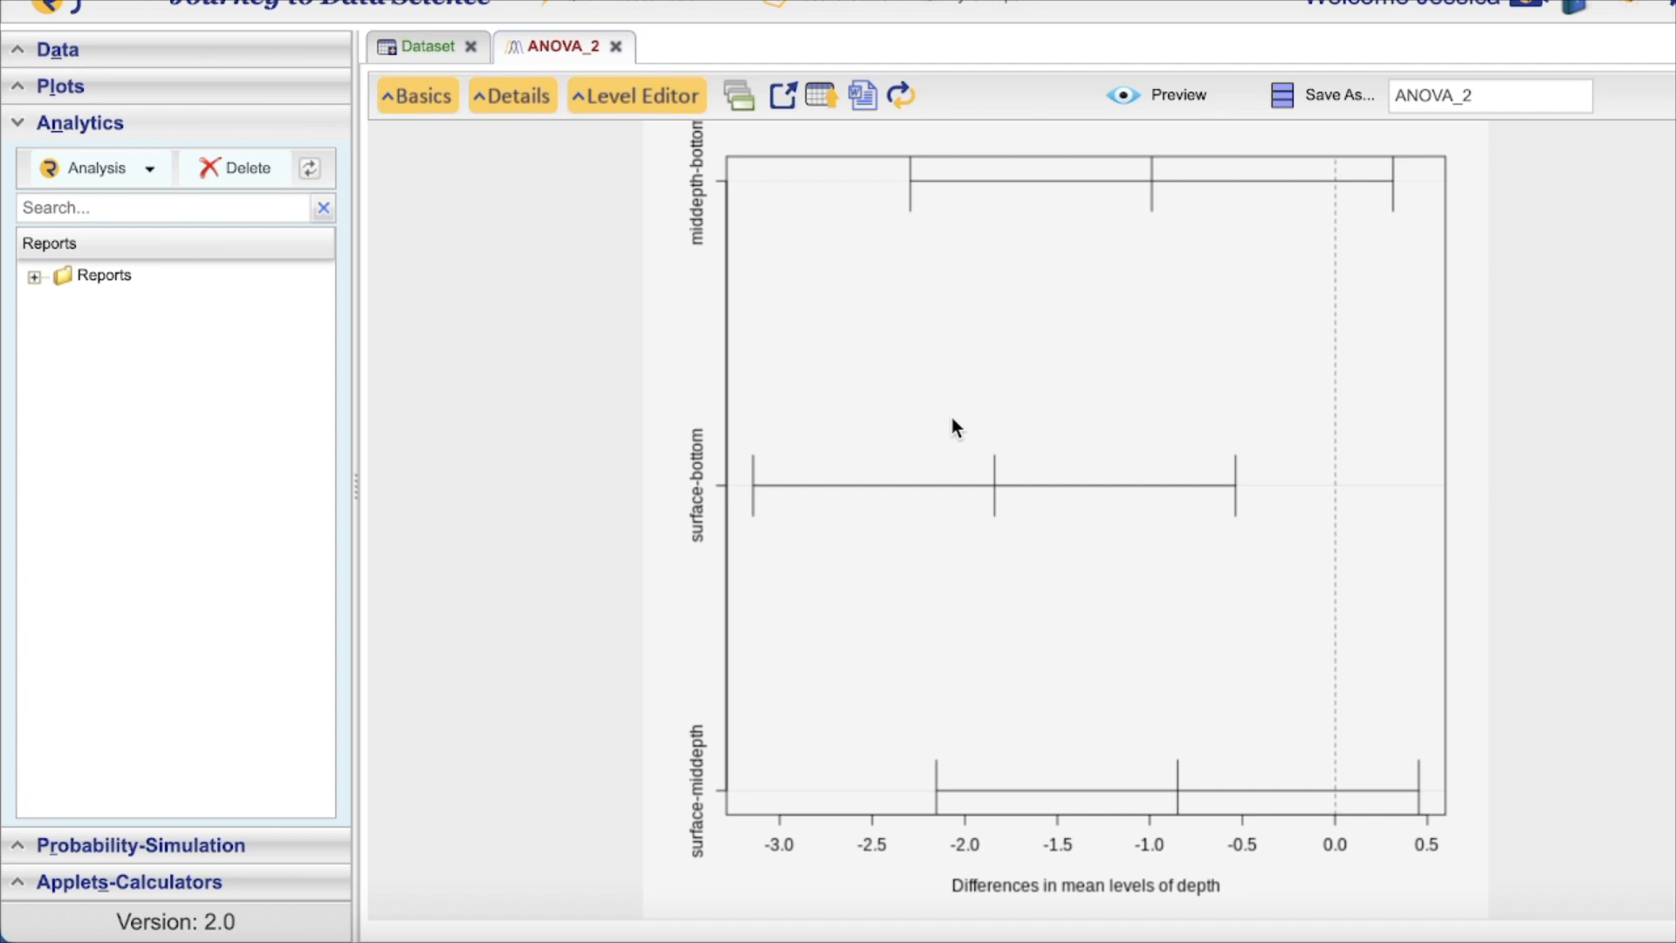
{"action": "scroll", "coordinate": [787, 185], "scroll_direction": "down", "scroll_amount": 1}
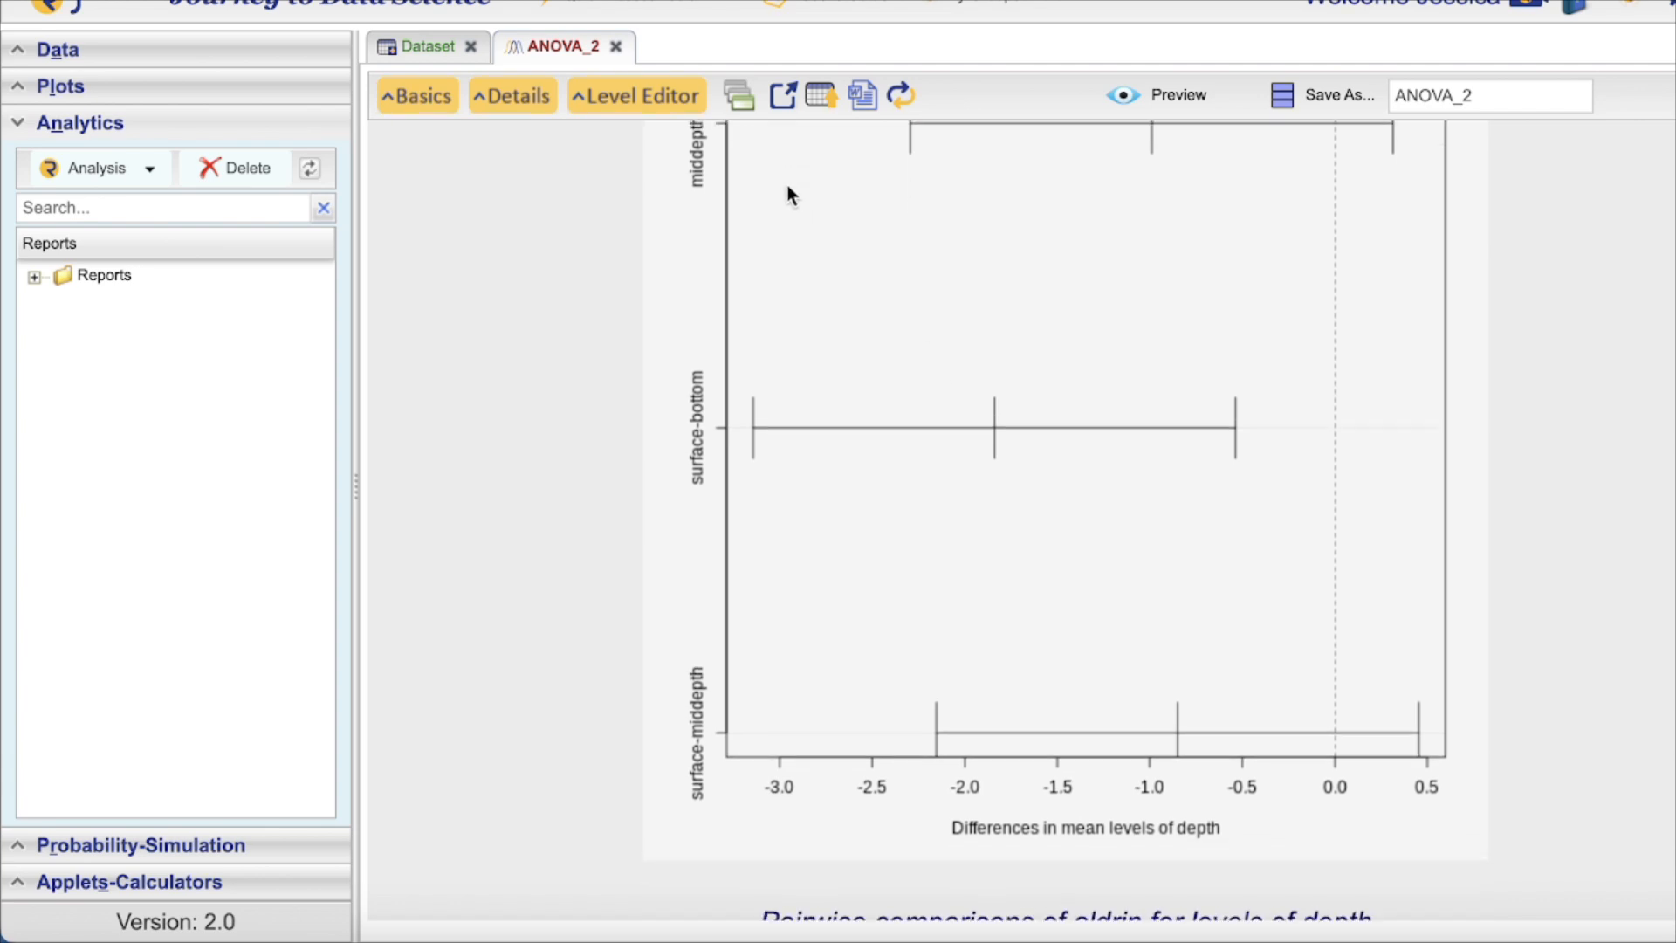
{"action": "scroll", "coordinate": [874, 186], "scroll_direction": "up", "scroll_amount": 2}
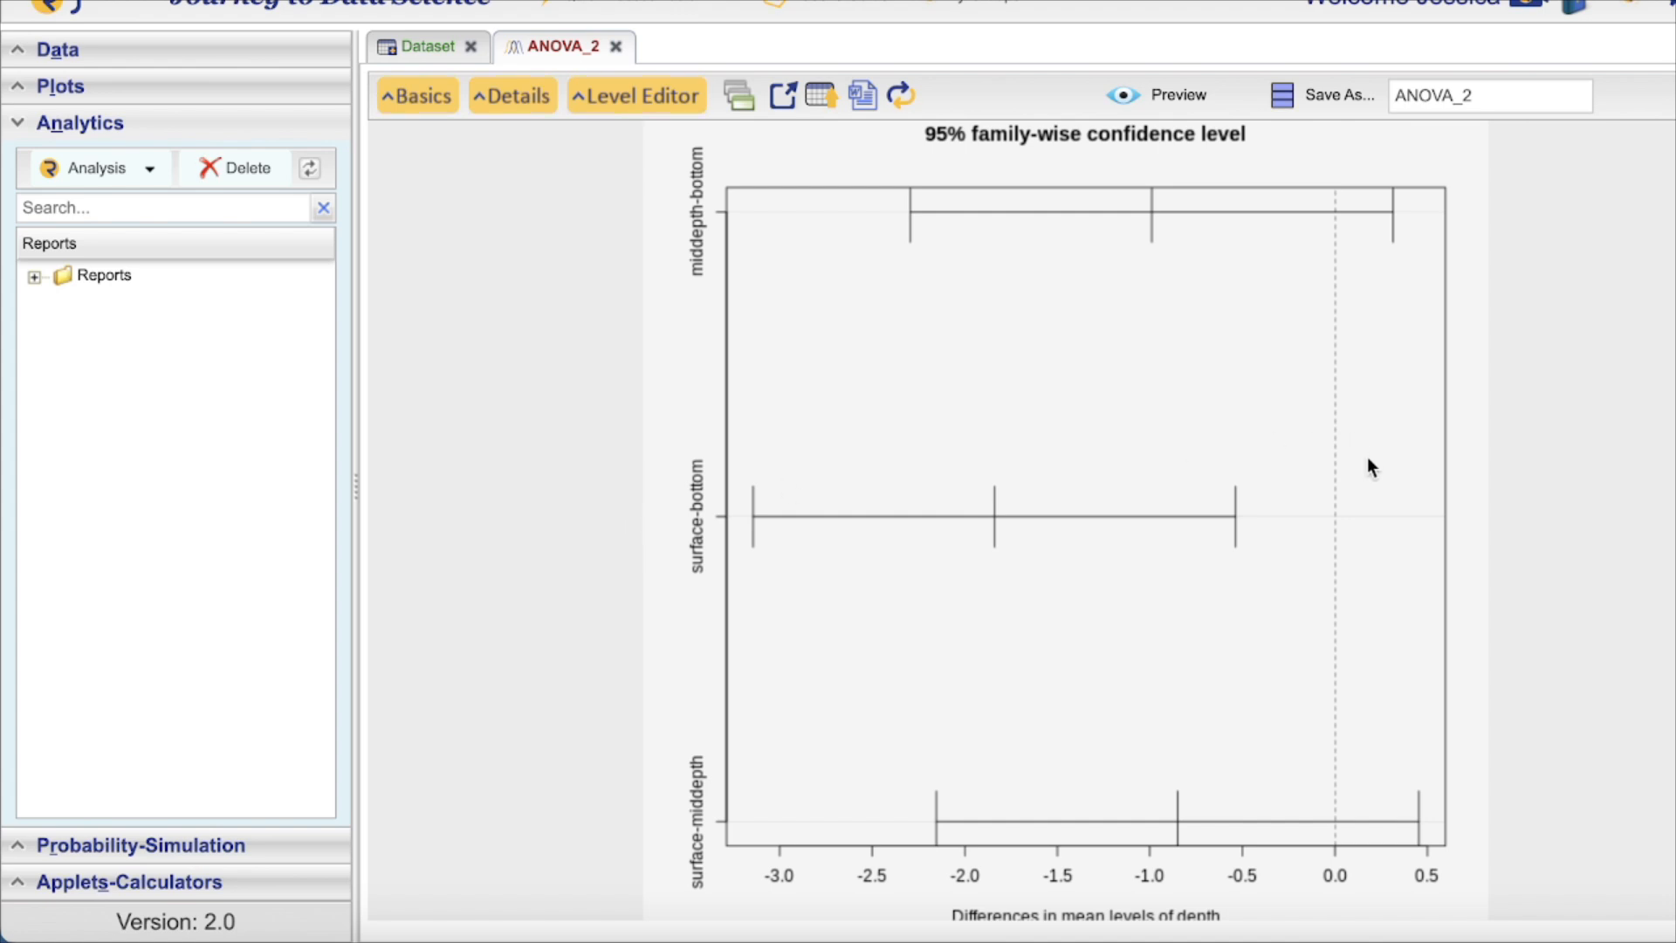
{"action": "scroll", "coordinate": [1367, 458], "scroll_direction": "down", "scroll_amount": 1}
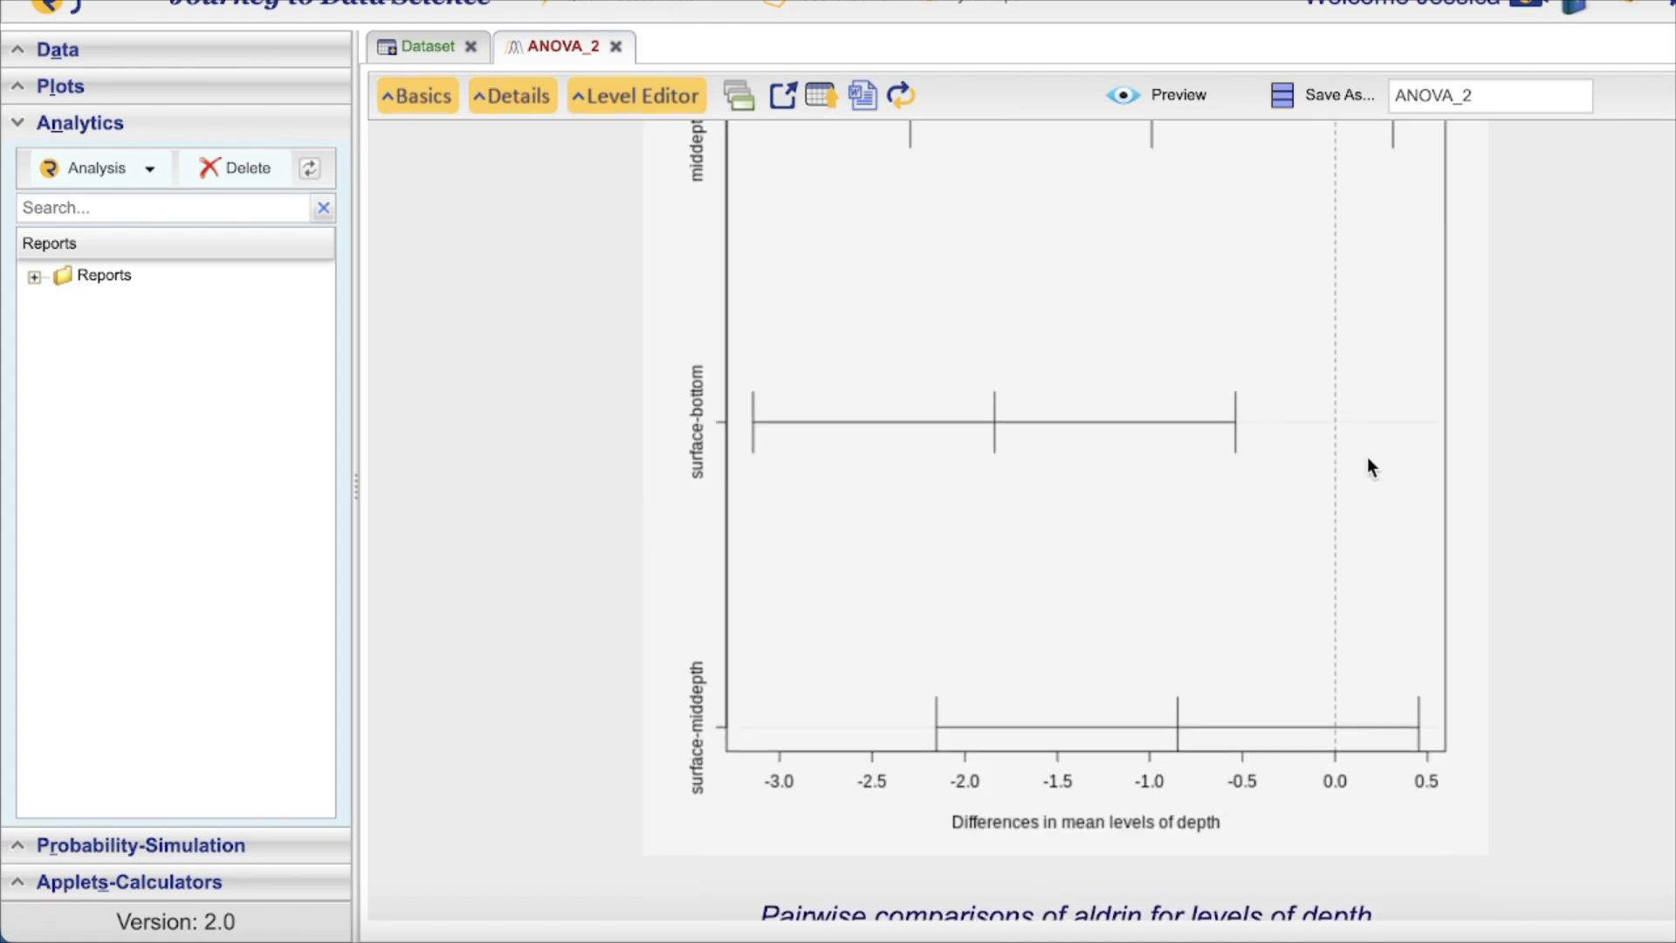
{"action": "scroll", "coordinate": [1367, 458], "scroll_direction": "up", "scroll_amount": 4}
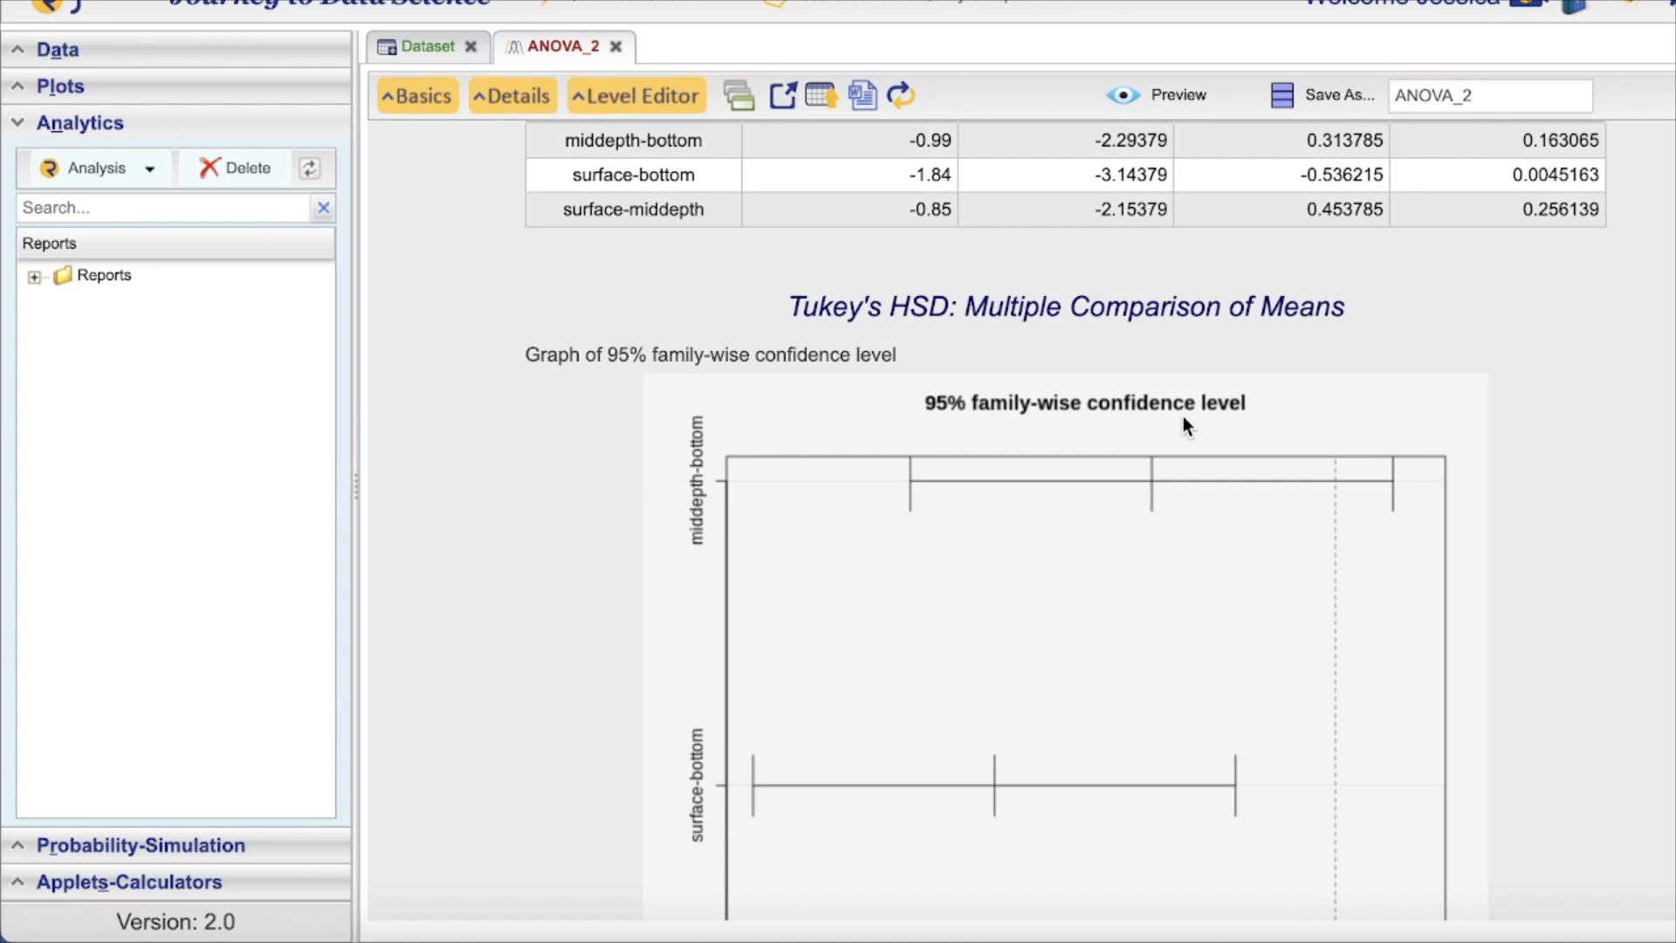
{"action": "scroll", "coordinate": [1184, 425], "scroll_direction": "up", "scroll_amount": 2}
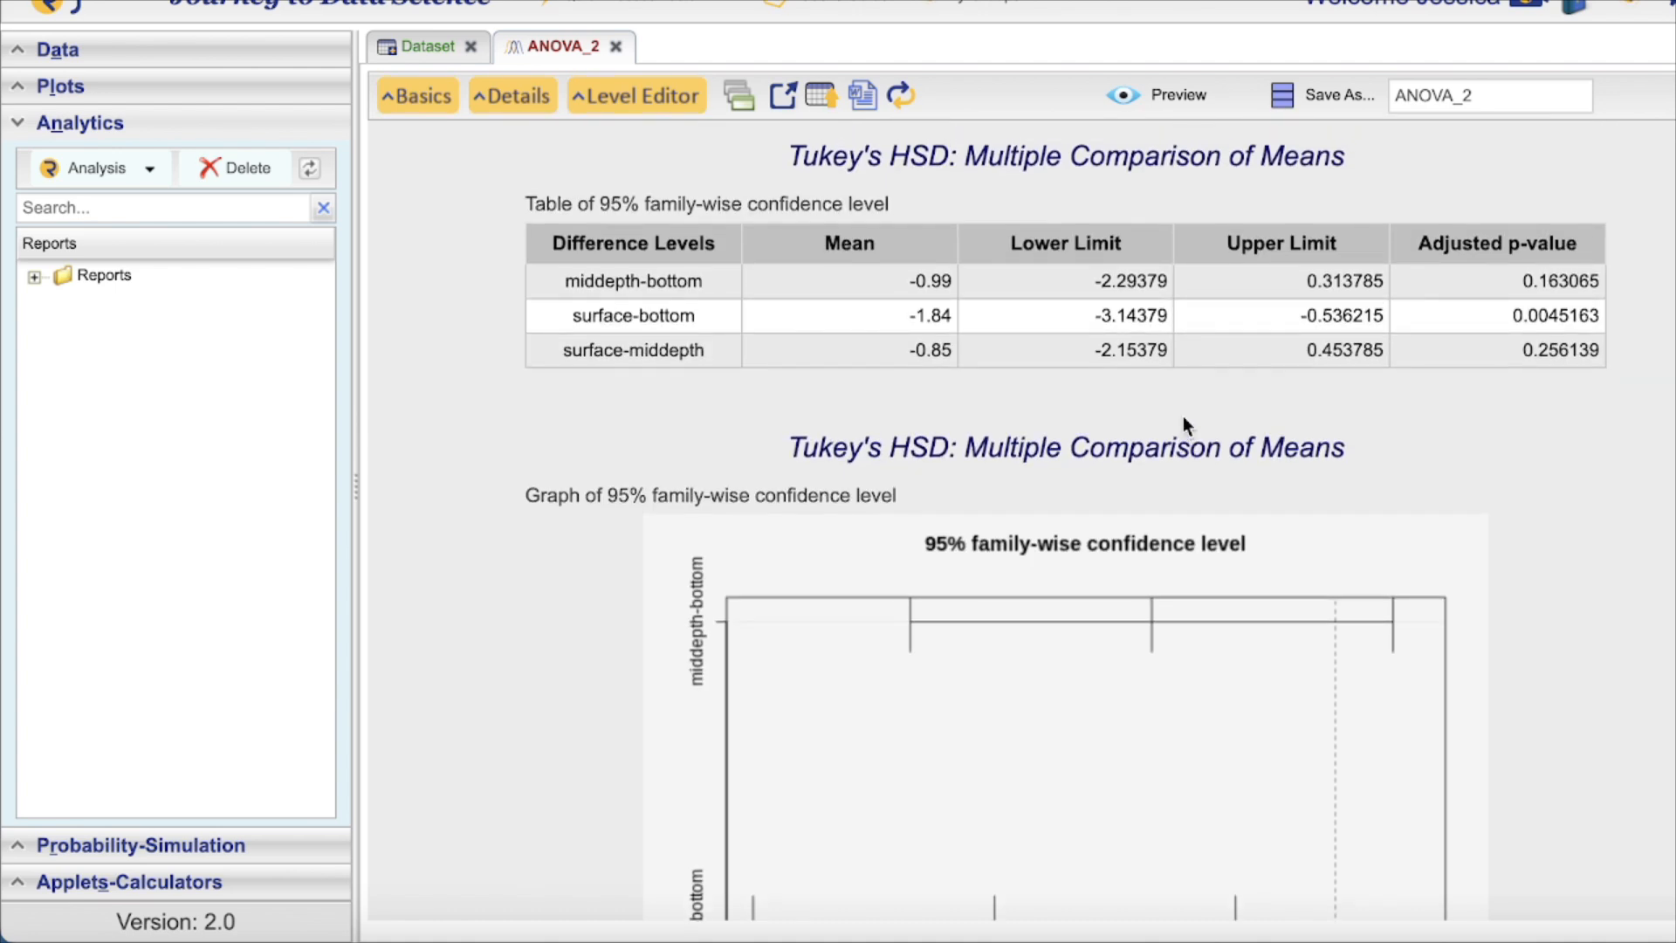